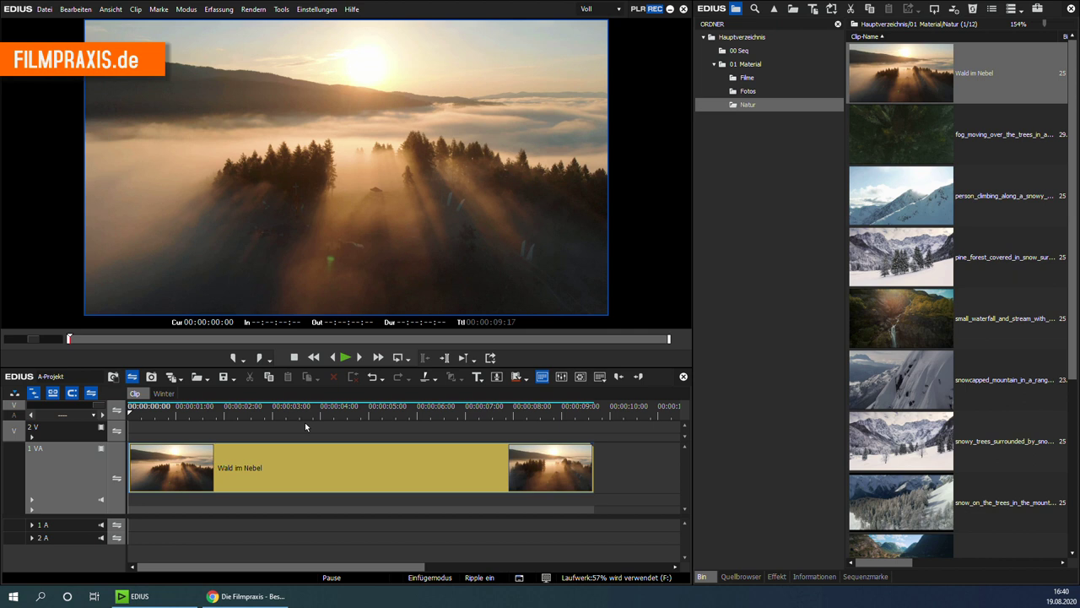
Switch to the Filmpraxis website in Chrome and open its Link-Sammlung at the list of LUTs (Color-Grading) links
left_click(253, 595)
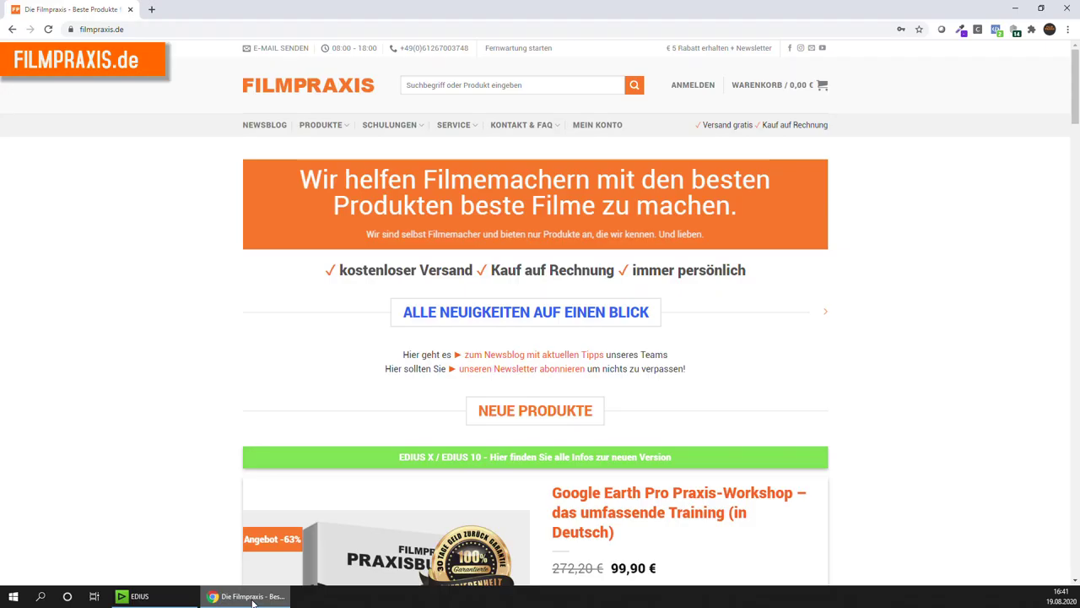
mouse_move(468, 127)
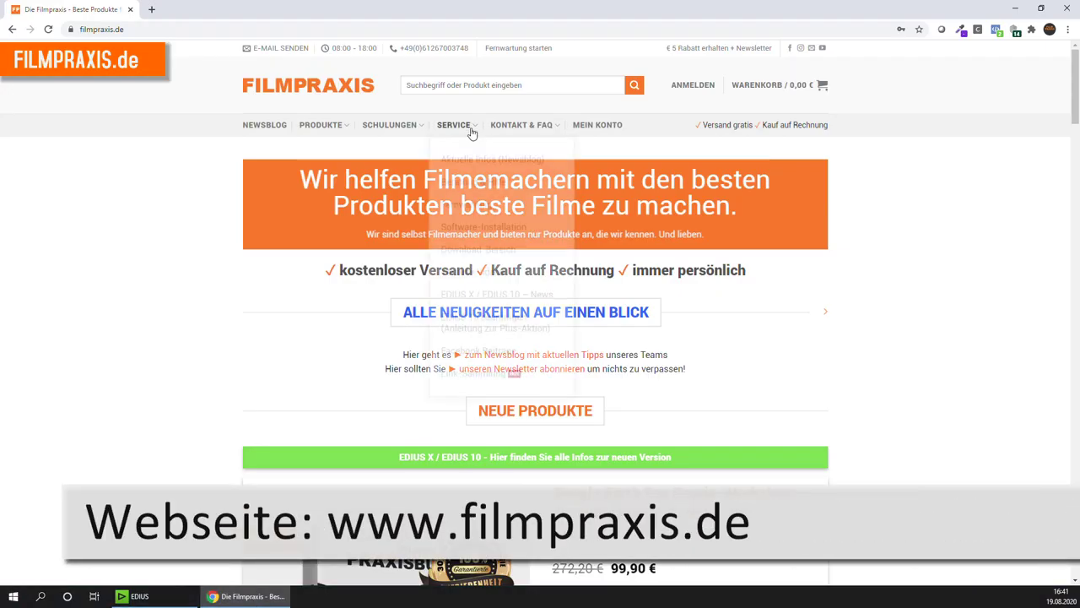
left_click(460, 375)
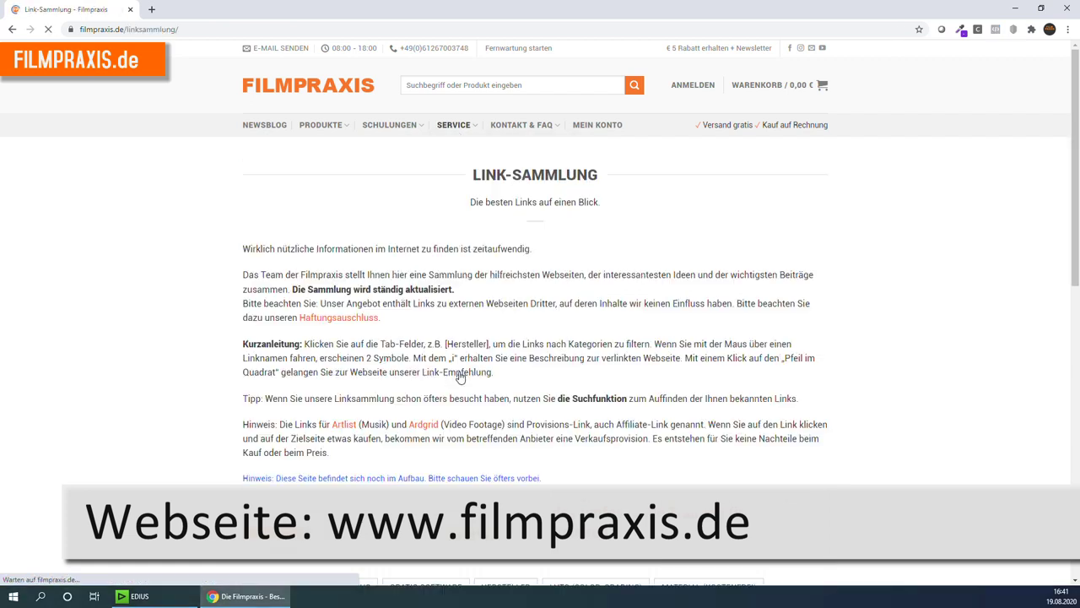
scroll(460, 377, "down", 1)
scroll(460, 377, "down", 6)
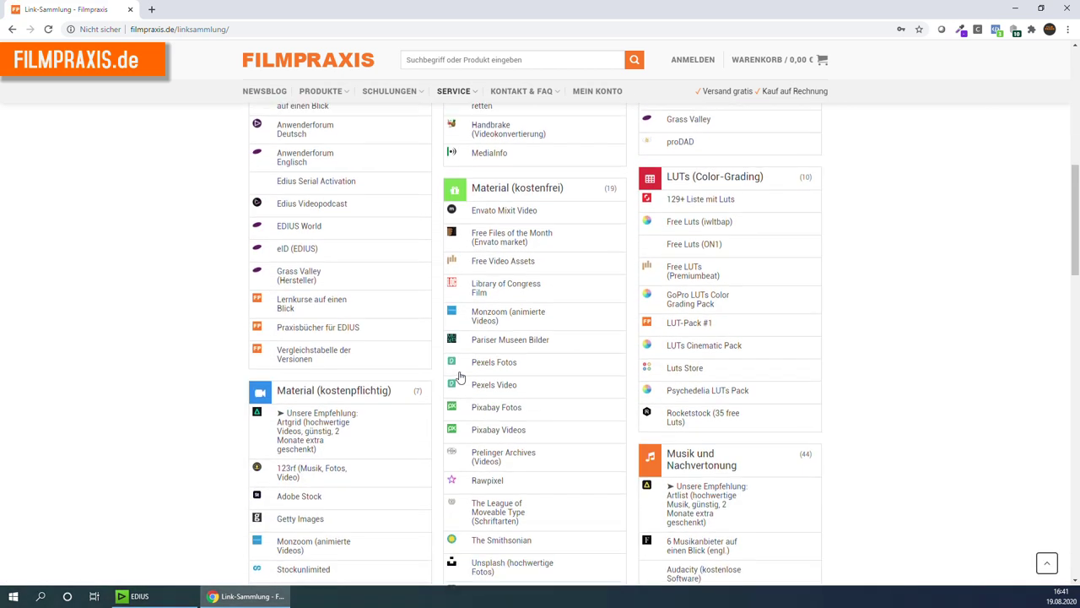
scroll(460, 377, "up", 1)
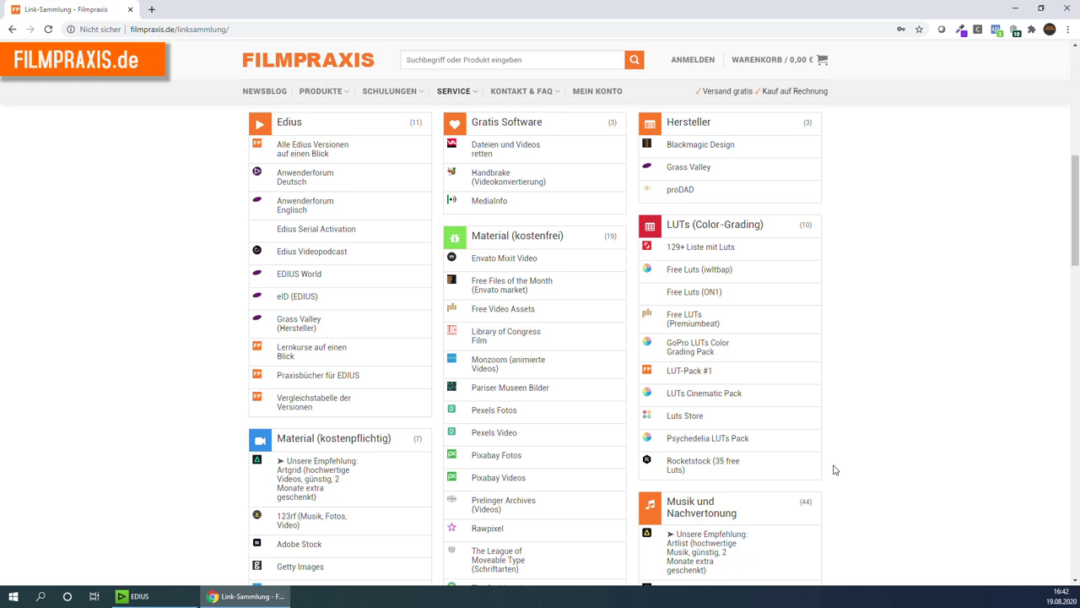
Open the Free LUTs (ON1) page from the link collection and look through the offered LUT packs
left_click(710, 292)
scroll(710, 295, "down", 5)
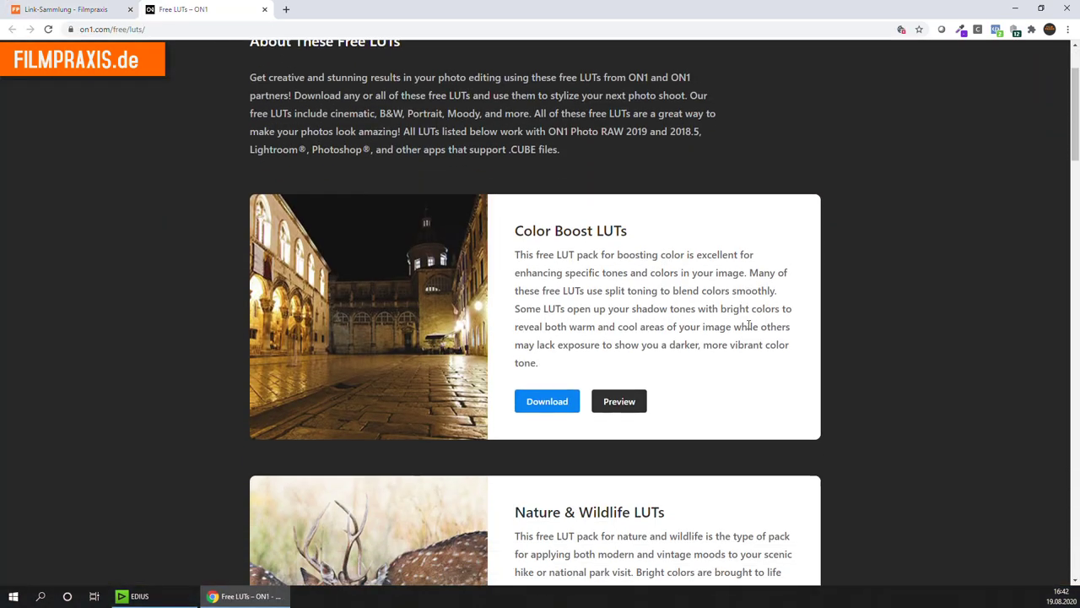
scroll(748, 329, "down", 10)
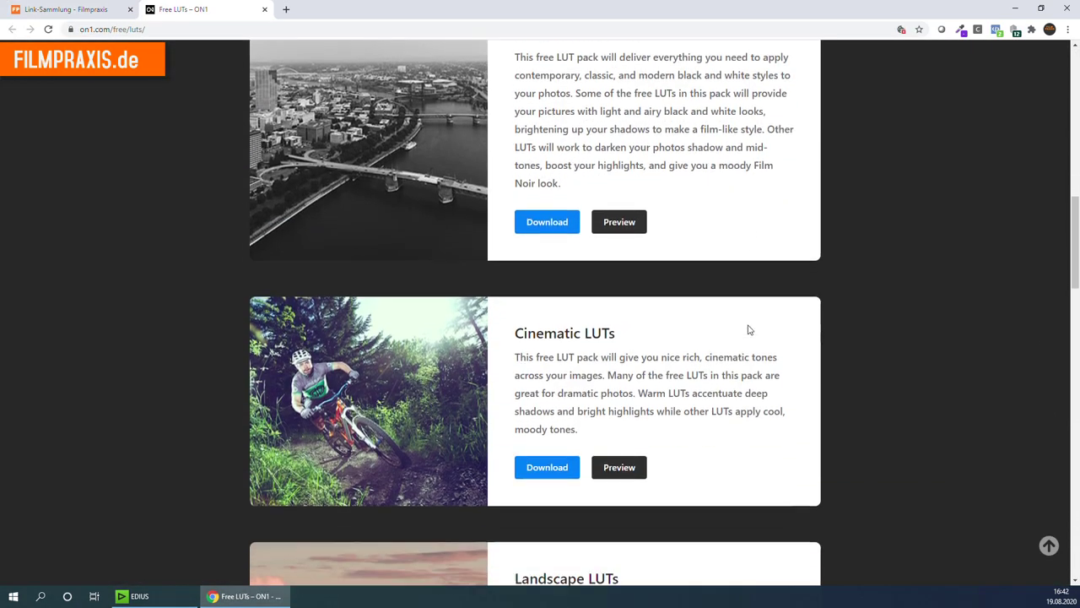
scroll(748, 329, "down", 5)
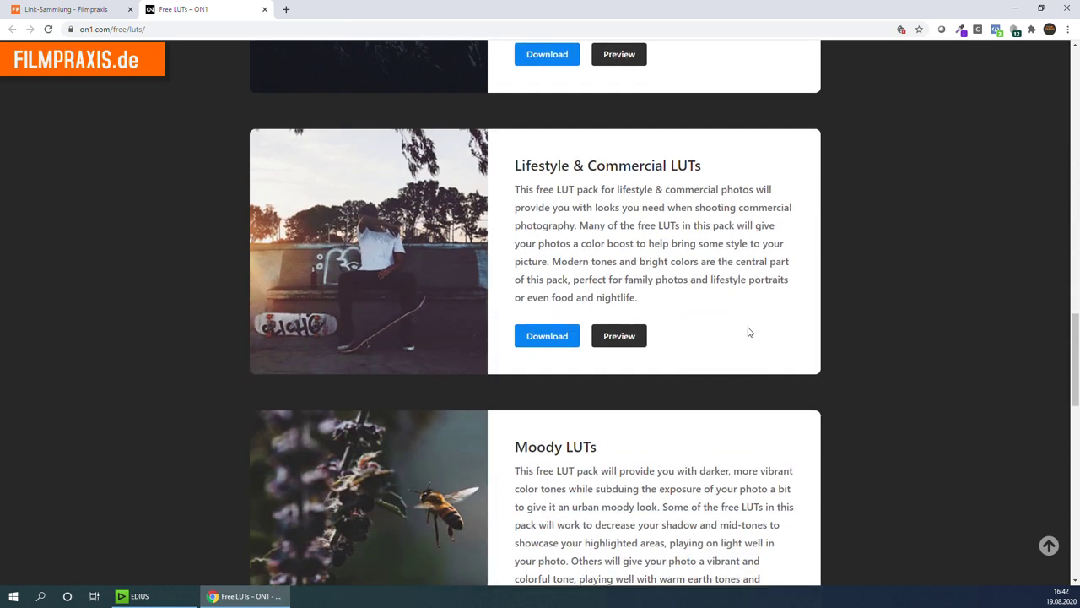
scroll(747, 332, "down", 6)
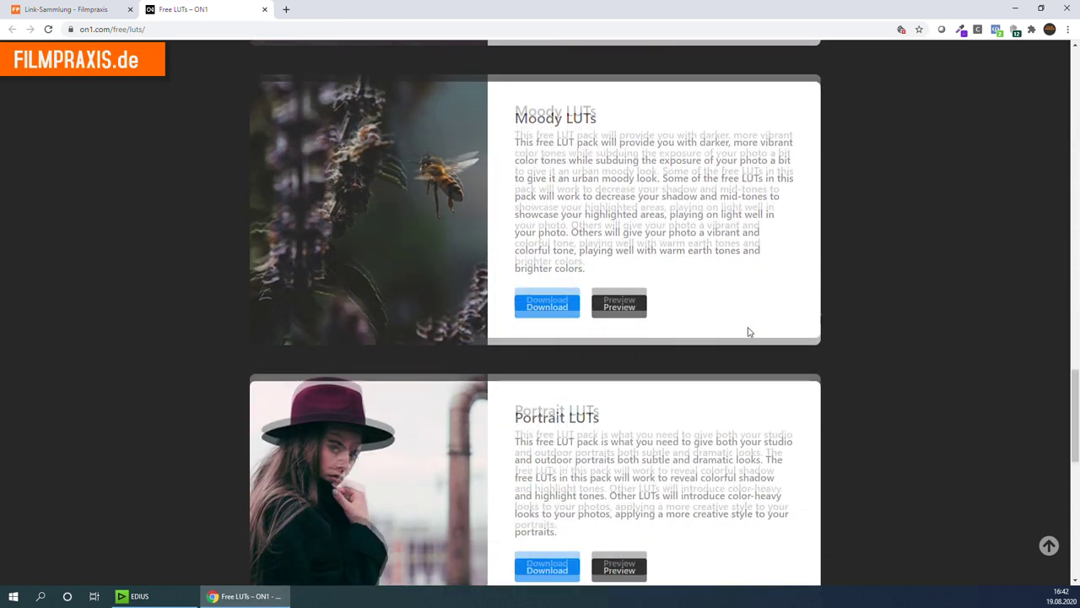
scroll(748, 332, "down", 3)
scroll(743, 327, "up", 6)
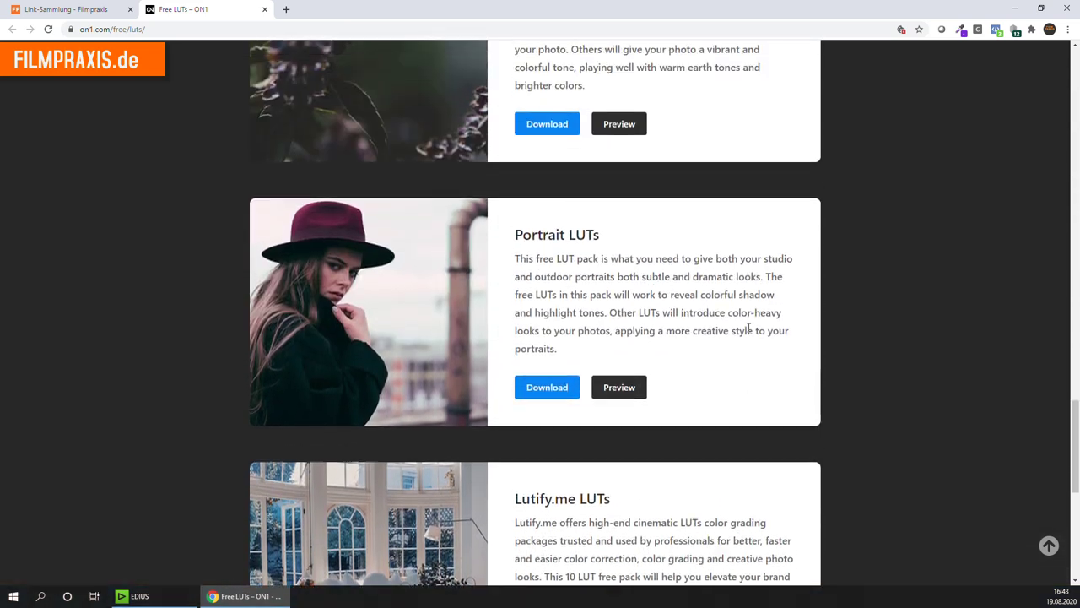
scroll(728, 321, "up", 1)
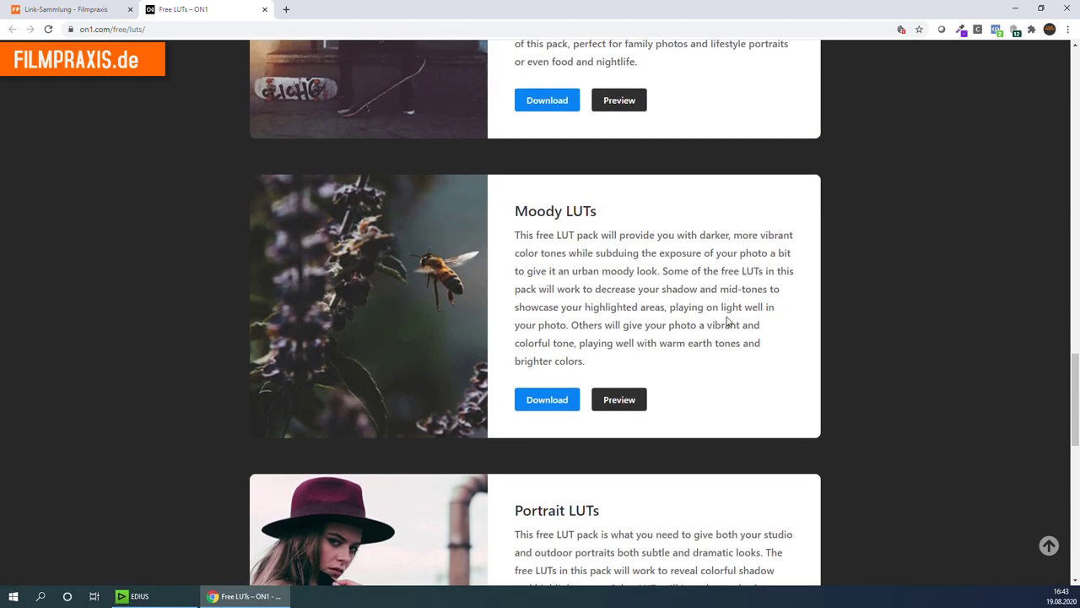
Download the Moody LUTs pack, entering the e-mail address, choosing Germany as the country and accepting the data storage and ON1 terms
left_click(543, 399)
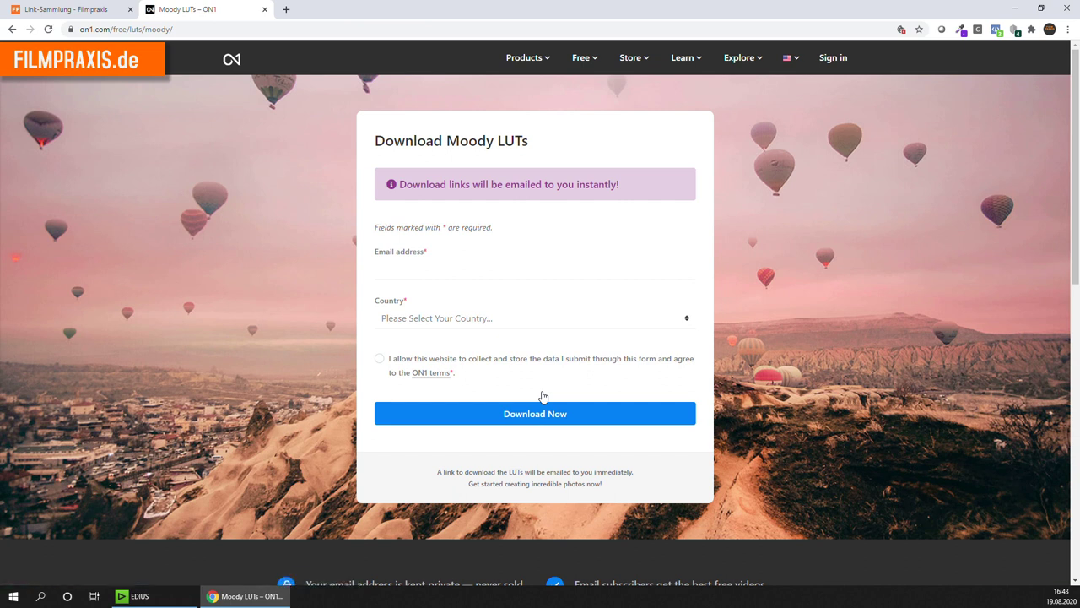
left_click(451, 280)
left_click(438, 296)
left_click(439, 320)
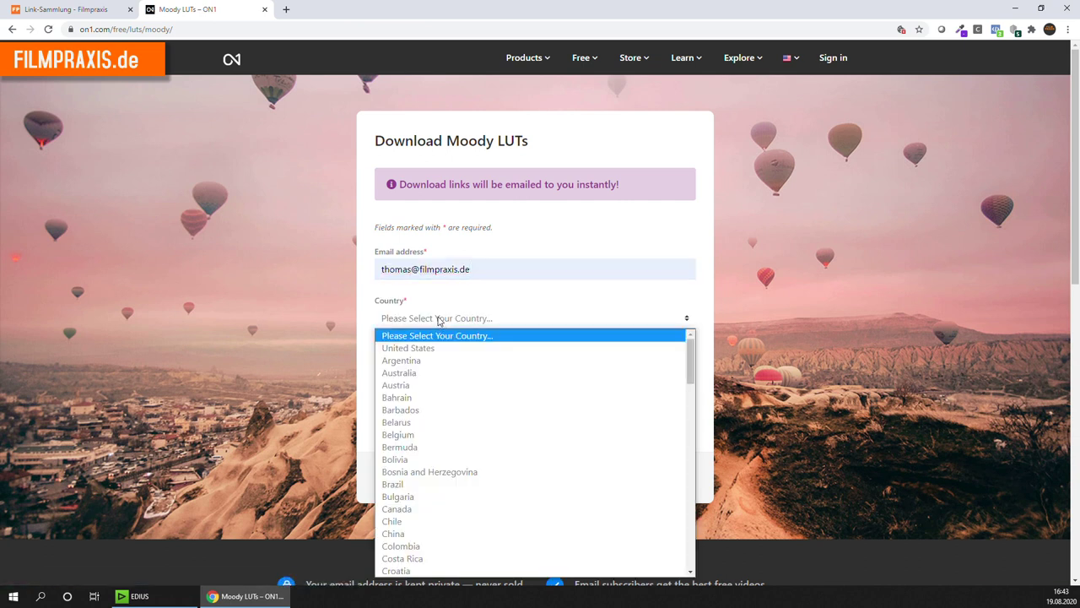
key("g")
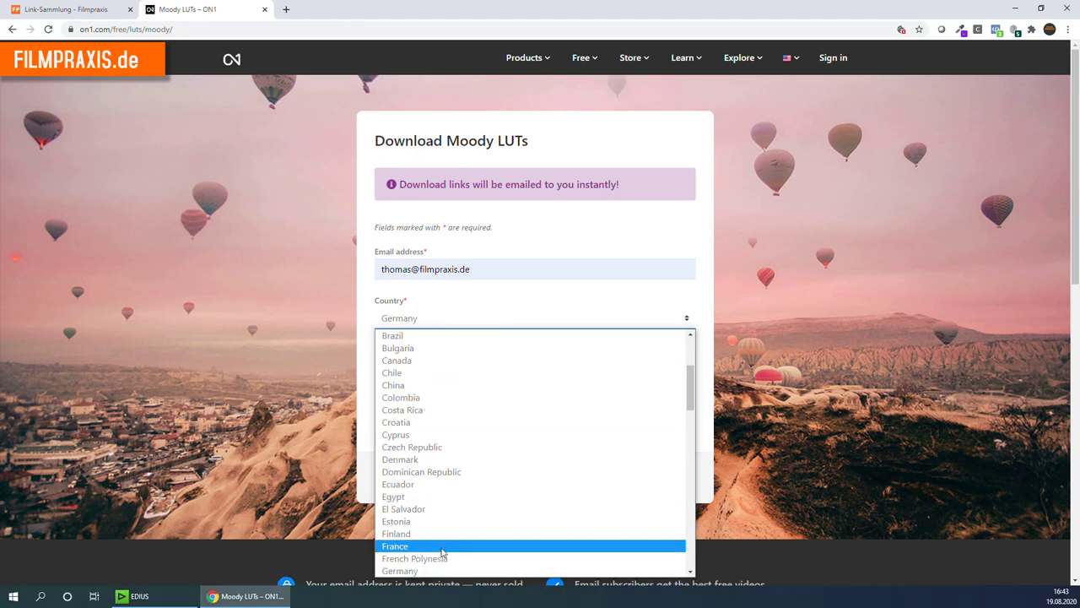
left_click(445, 572)
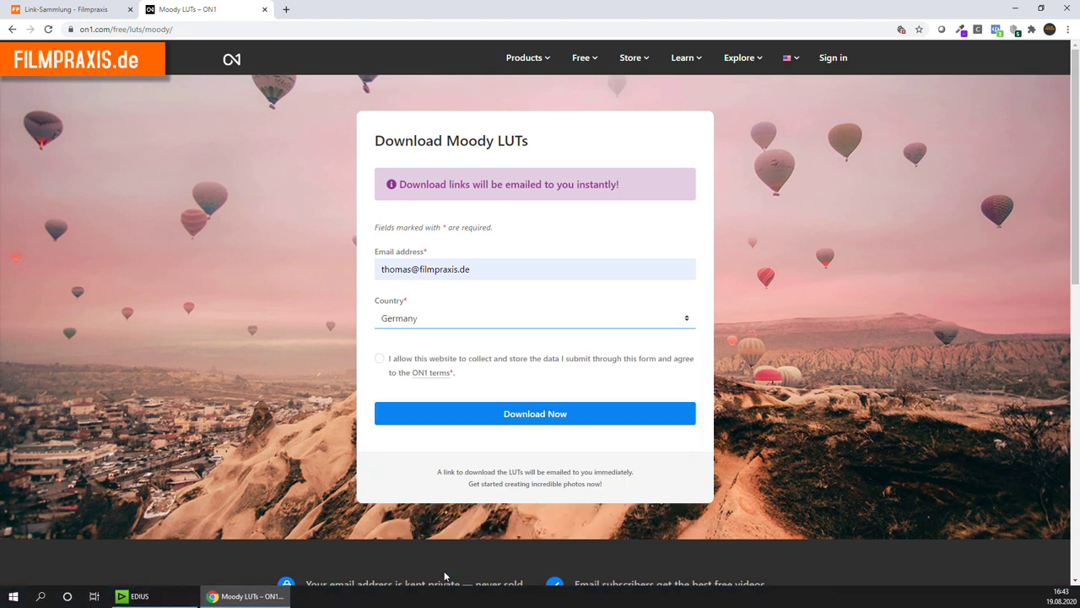
left_click(380, 361)
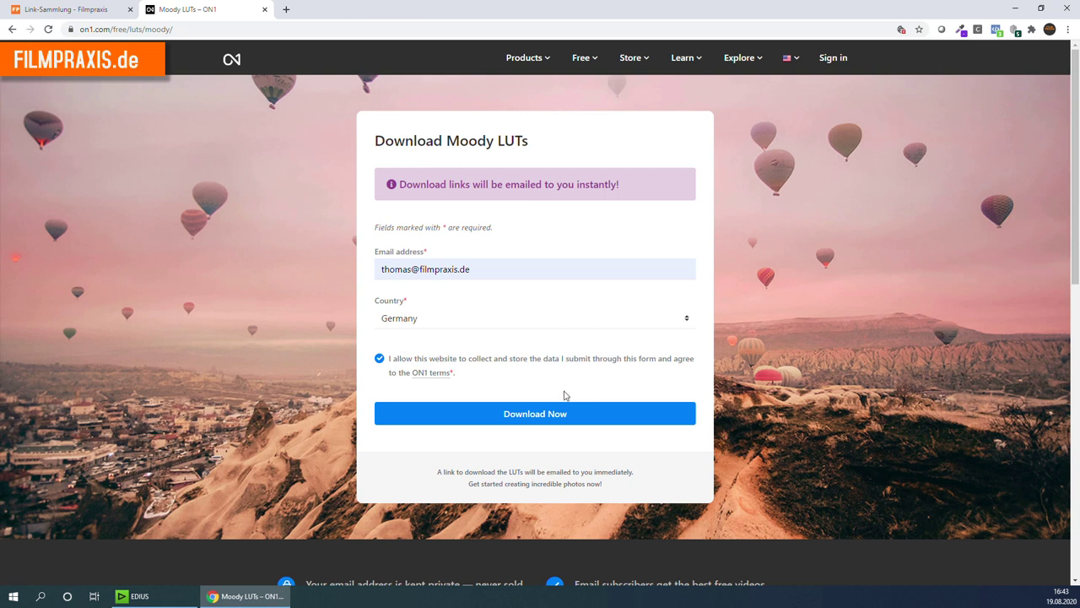
left_click(541, 414)
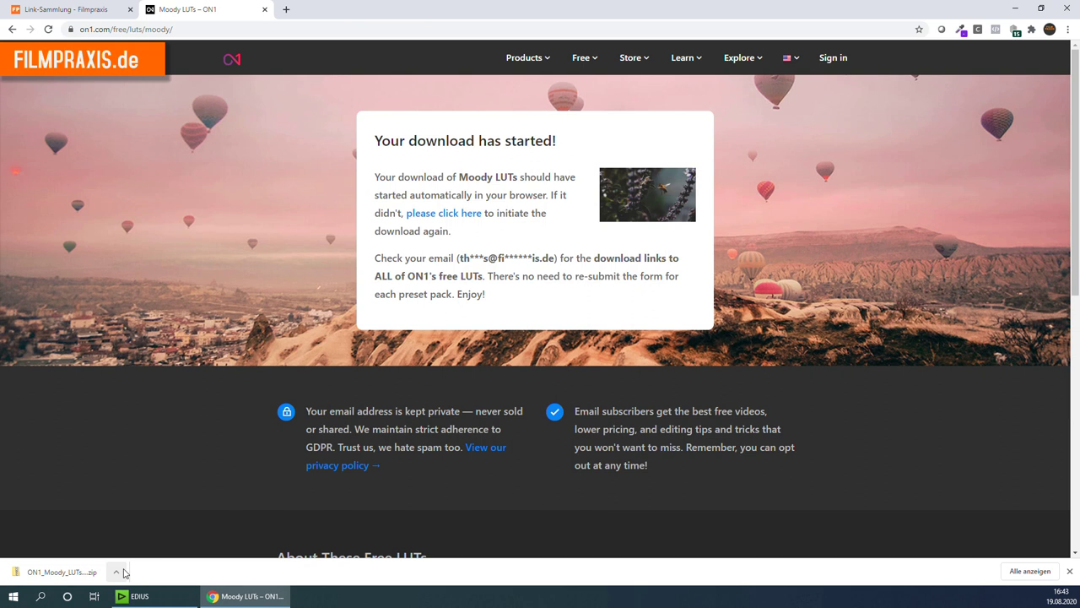
Highlight the note about the e-mailed links, switch to the "Your Free LUTs are Here" message in Outlook and download the Landscape LUTs
left_click_drag(487, 295, 376, 259)
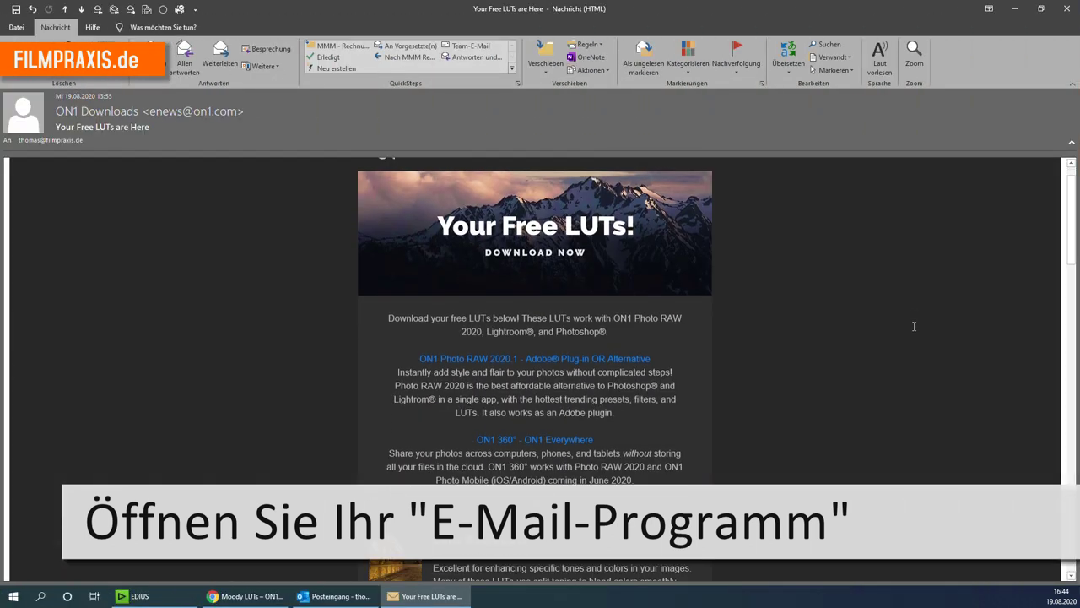
scroll(914, 326, "down", 10)
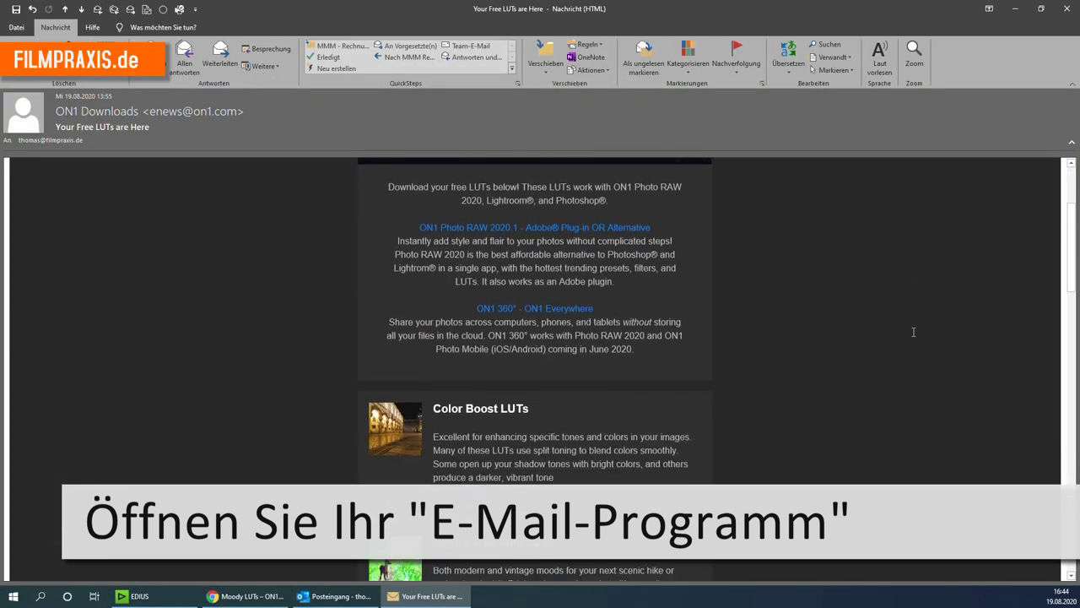
scroll(914, 331, "down", 3)
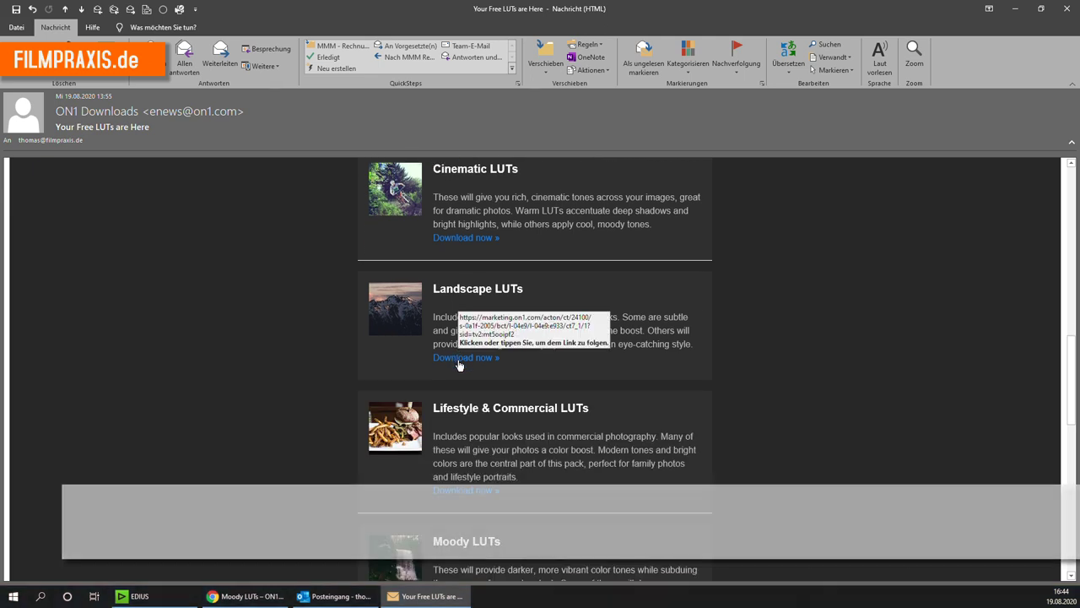
left_click(458, 359)
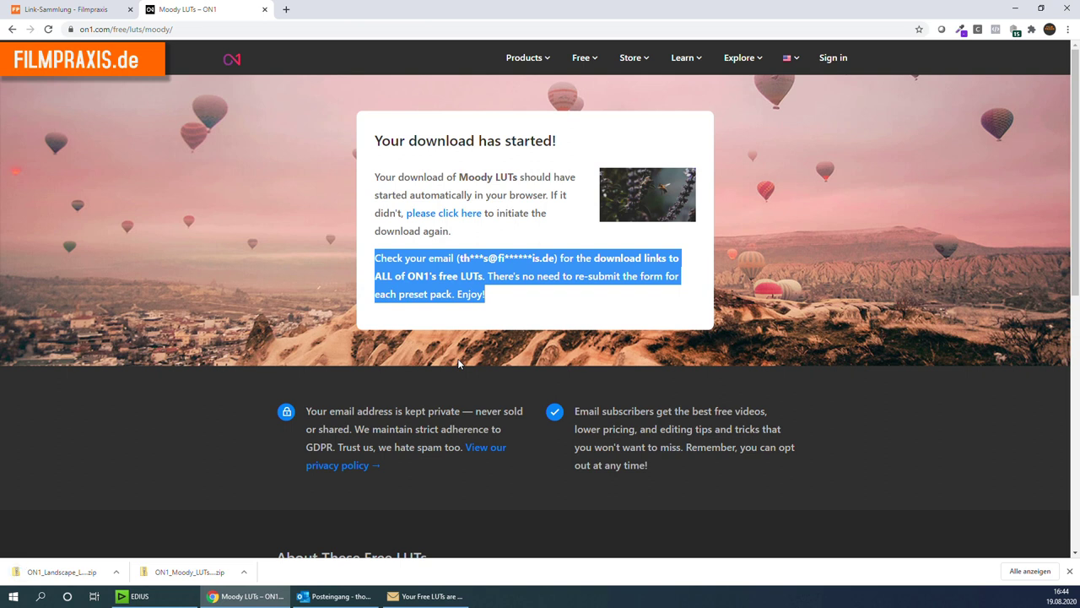
Return to the ON1 e-mail and download the Lifestyle & Commercial LUTs
left_click(426, 596)
scroll(537, 450, "down", 2)
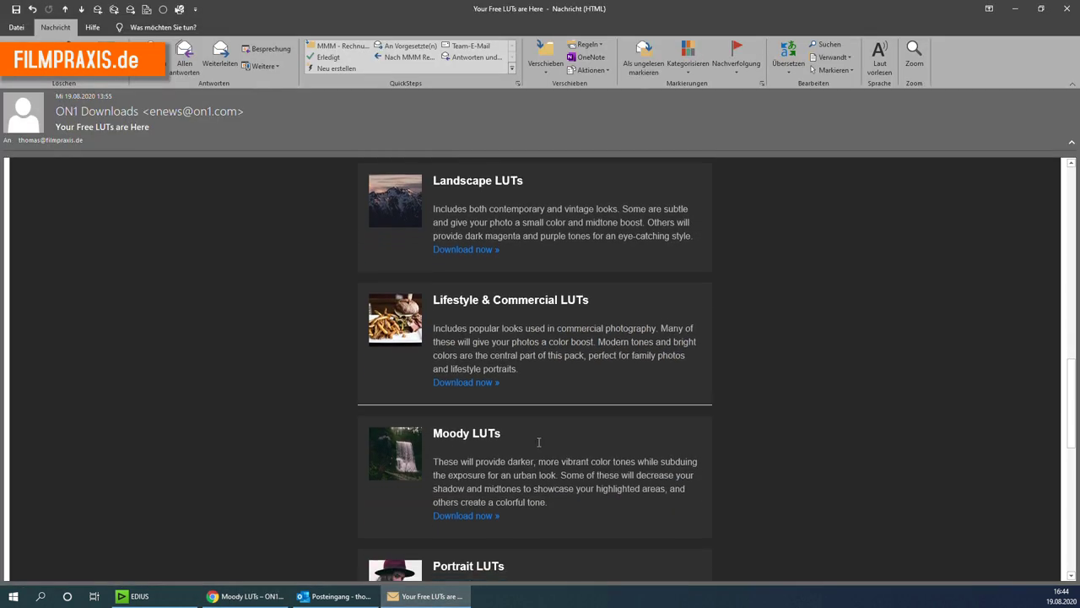
left_click(487, 384)
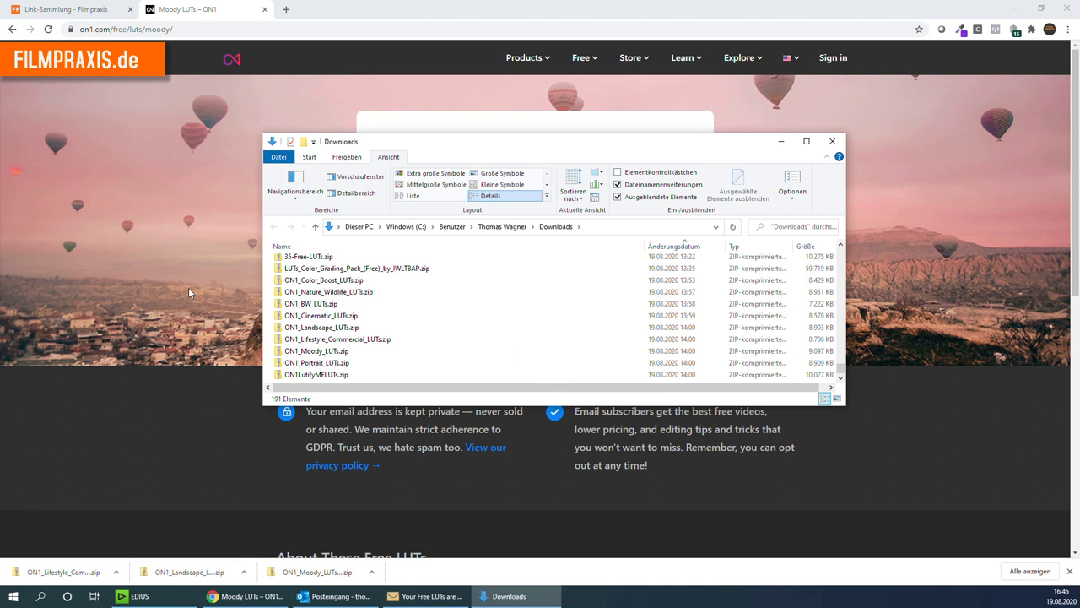
Start extracting all files from ON1_Cinematic_LUTs.zip in the Downloads folder
right_click(341, 319)
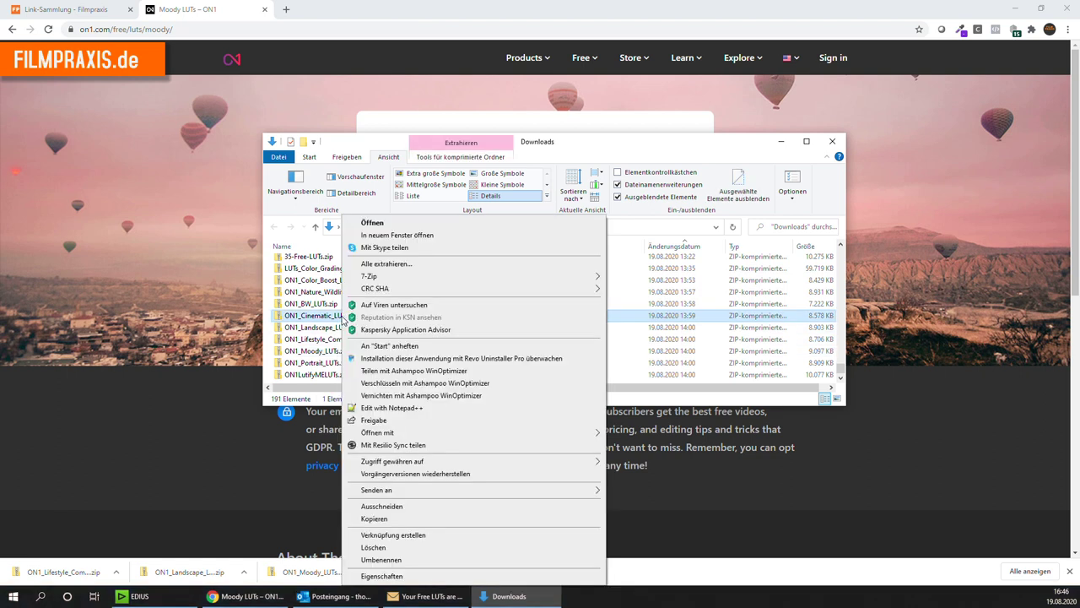
left_click(409, 265)
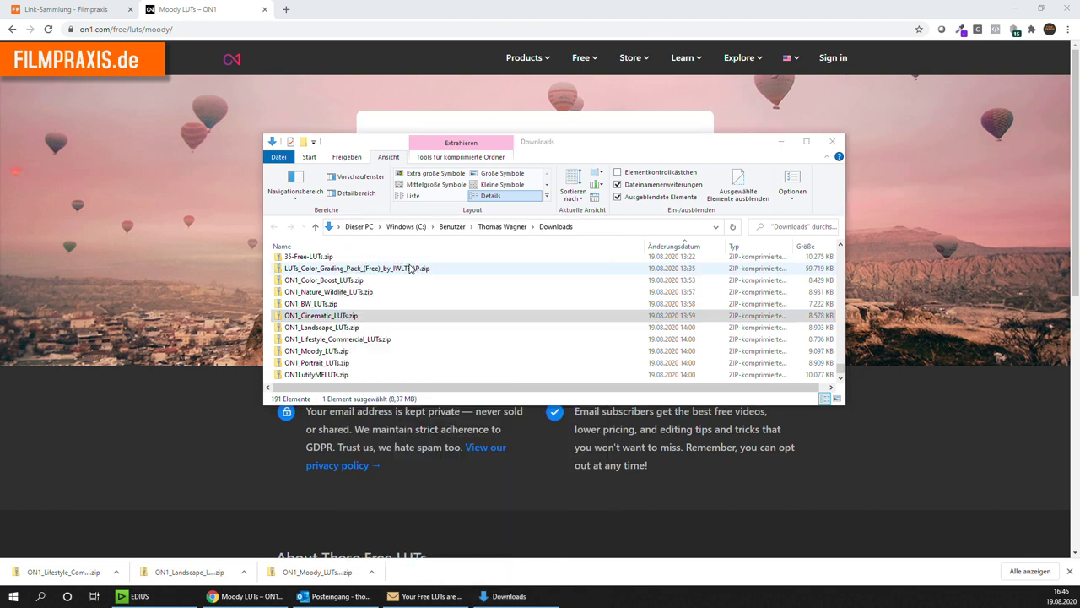
left_click(621, 423)
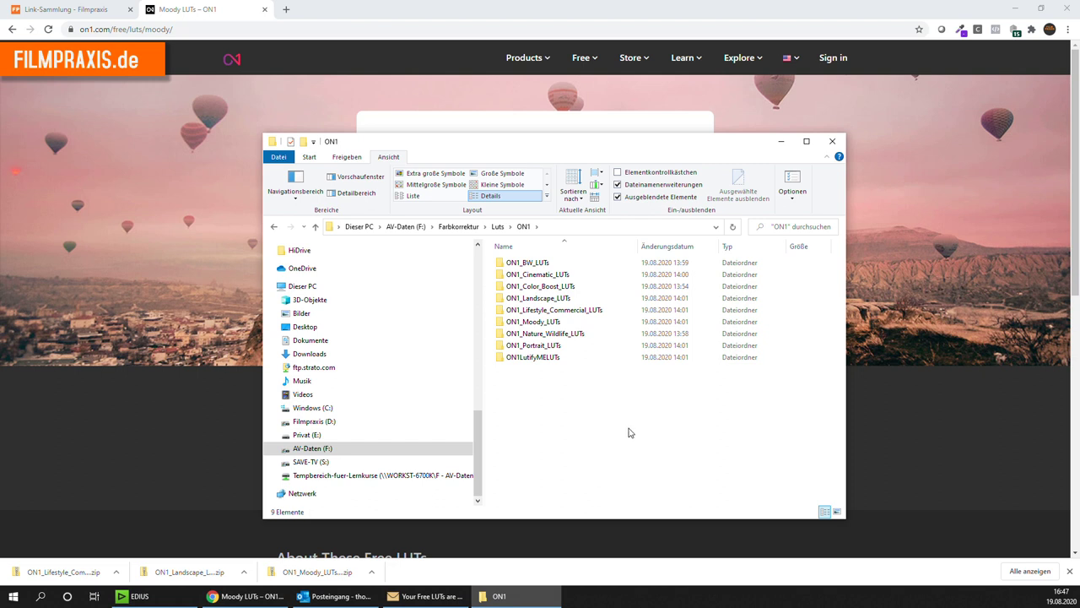
Open the Cube Files folder inside ON1_Landscape_LUTs, under ON1 Landscape LUTs and For Other Programs
double_click(576, 298)
double_click(569, 270)
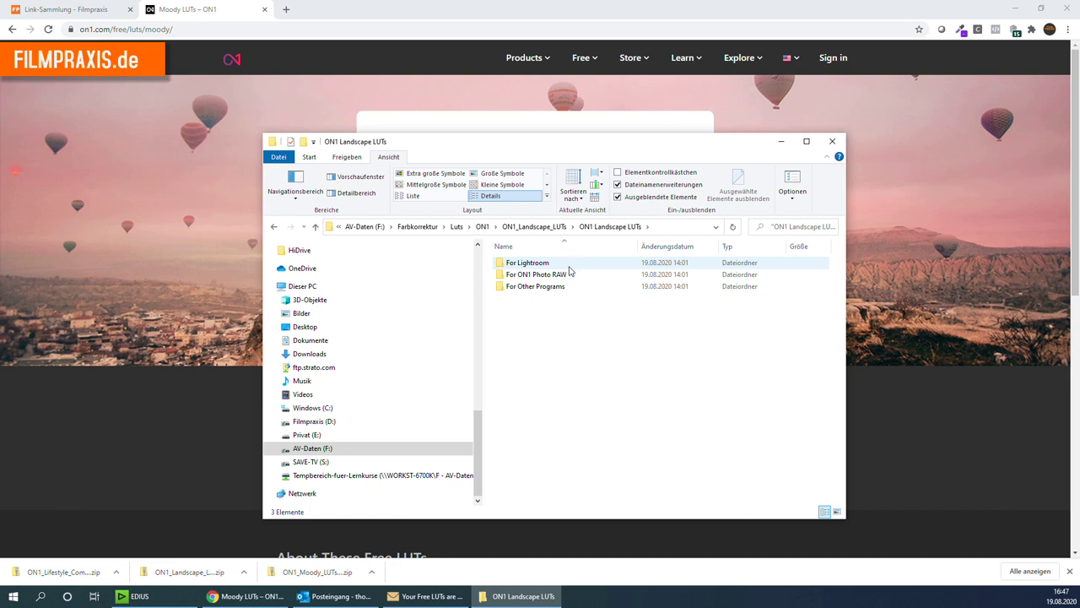
double_click(531, 287)
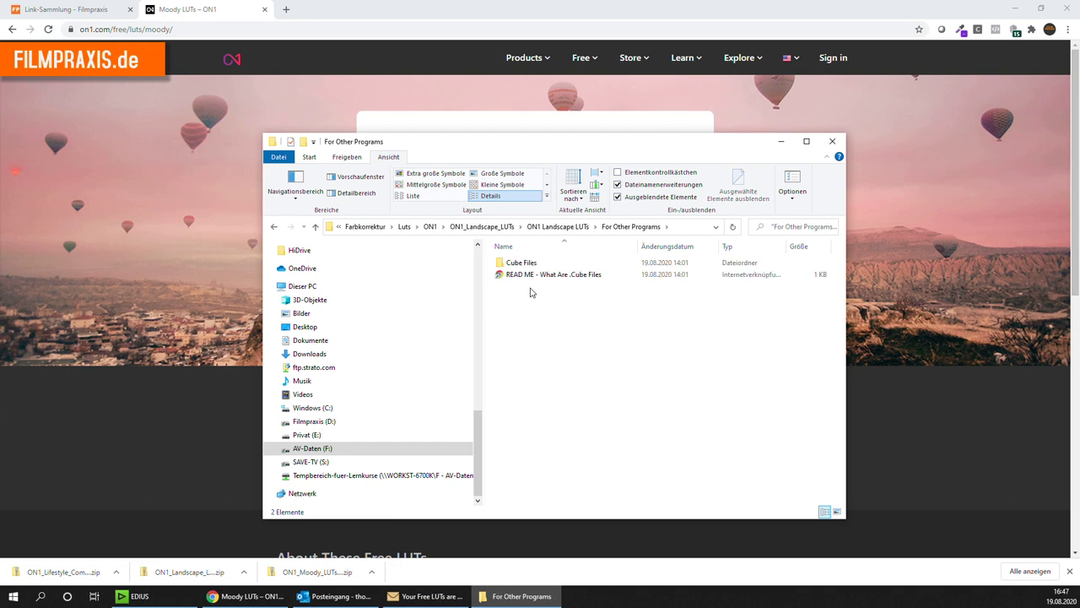
double_click(542, 267)
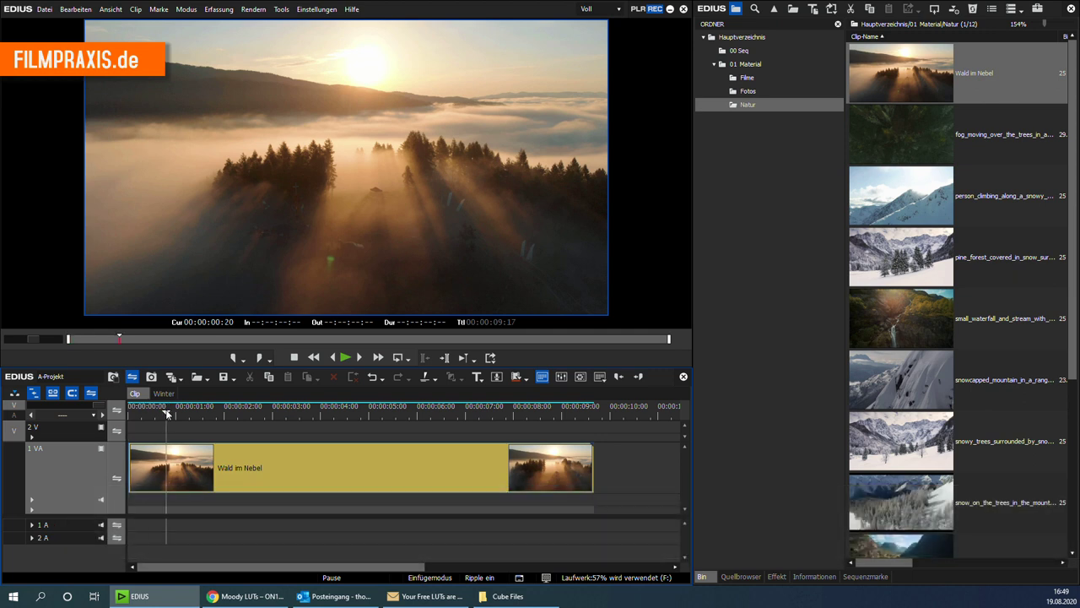
Switch to EDIUS, scrub to 00:00:01:05 and apply the Primäre Farbkorrektur filter from the Farbkorrektur video filters to the "Wald im Nebel" clip
left_click_drag(137, 408, 353, 410)
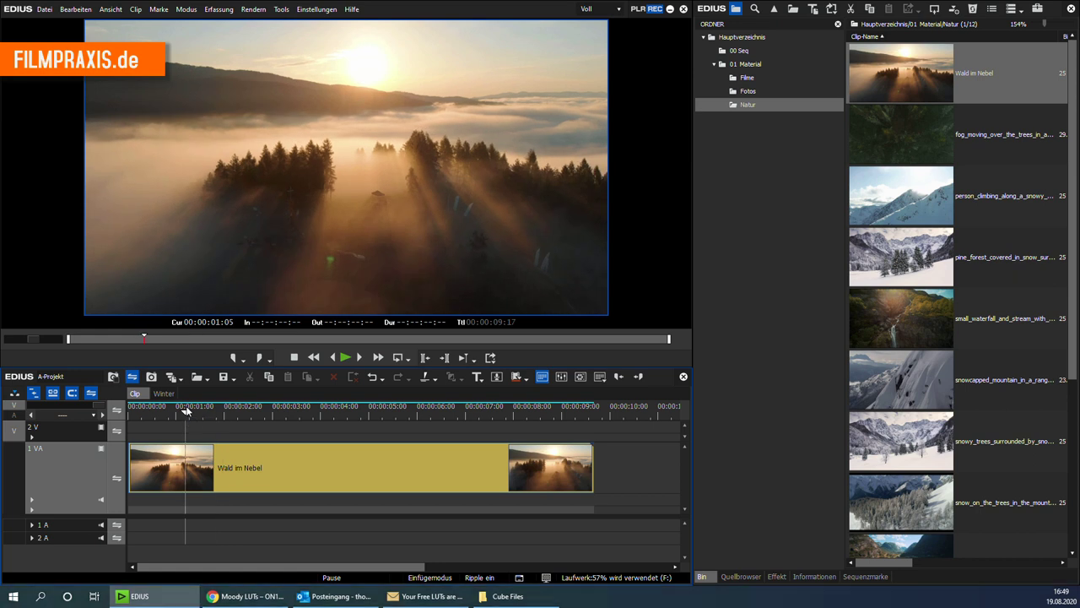
left_click(778, 577)
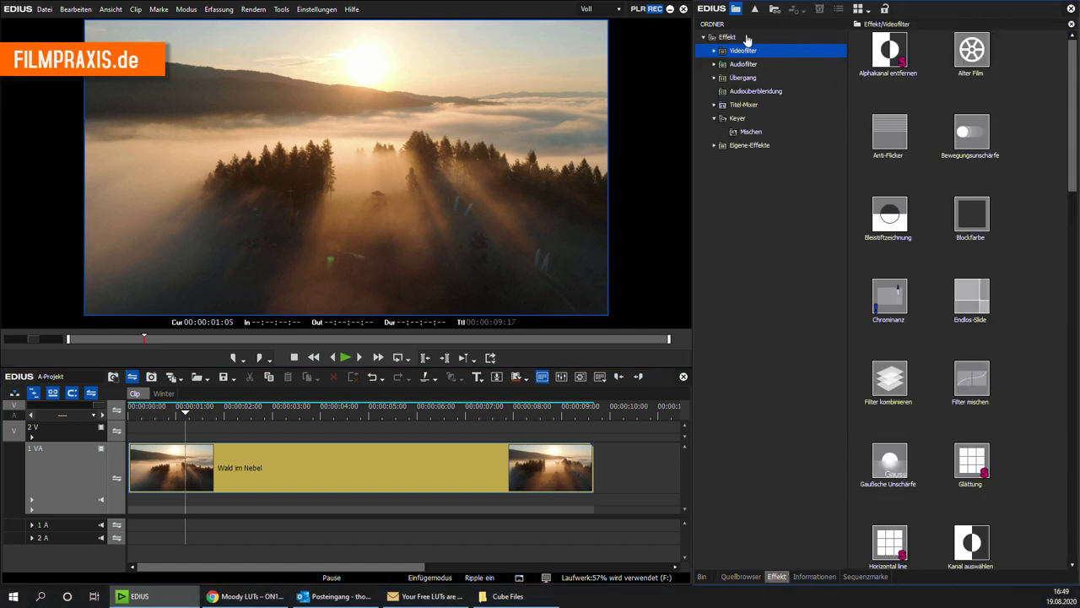
left_click(714, 52)
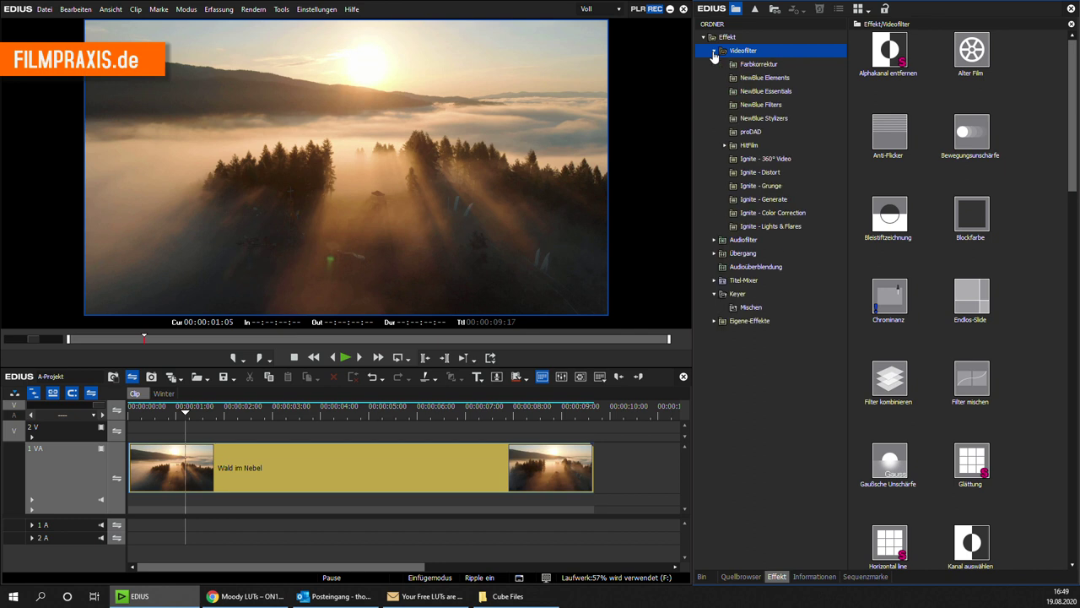
left_click(759, 65)
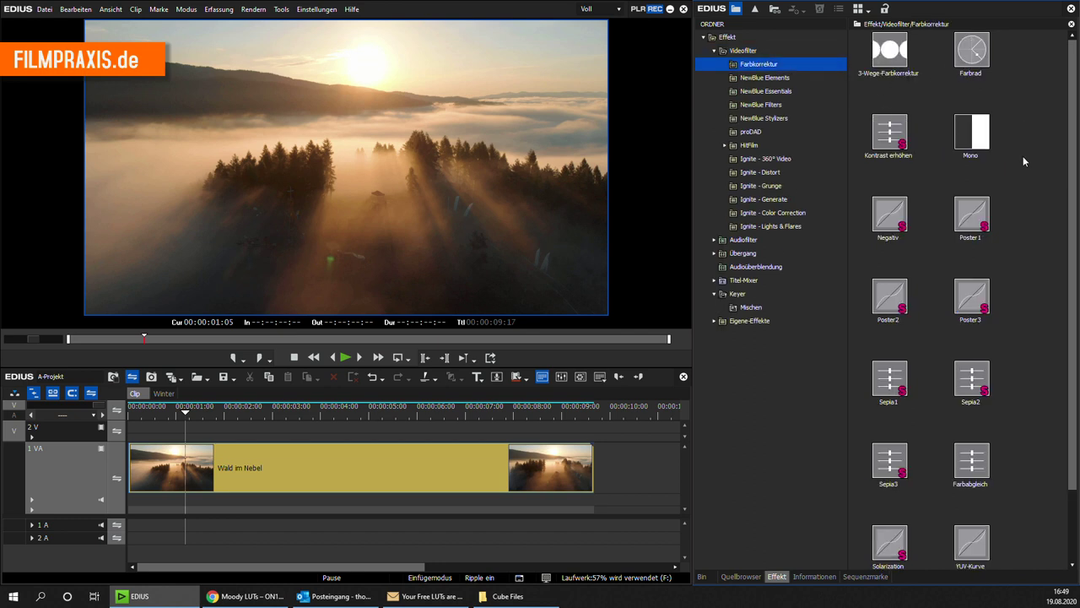
scroll(1050, 295, "down", 1)
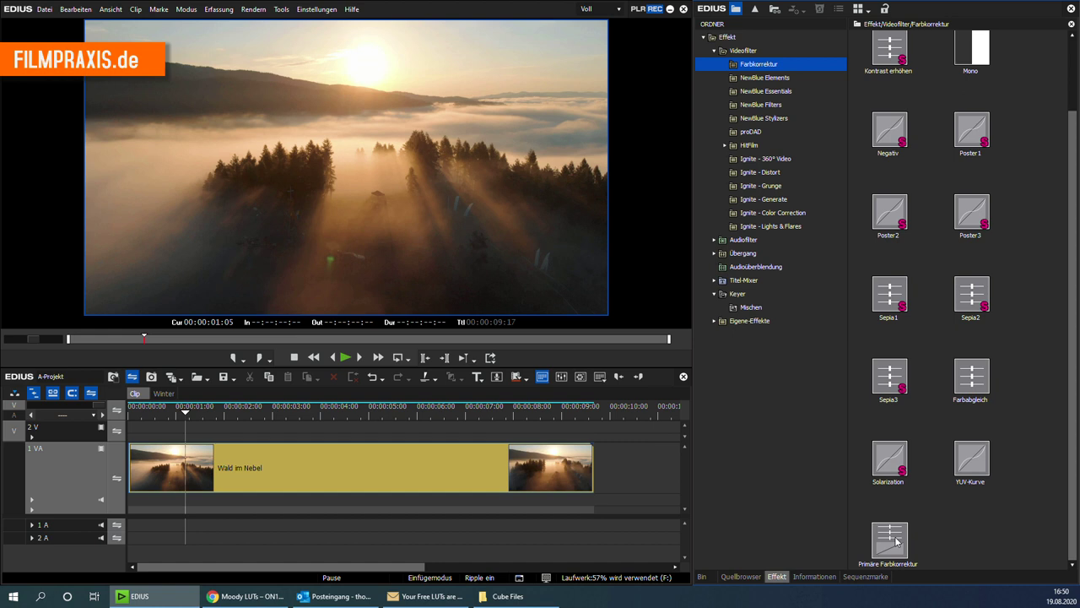
left_click_drag(896, 541, 334, 464)
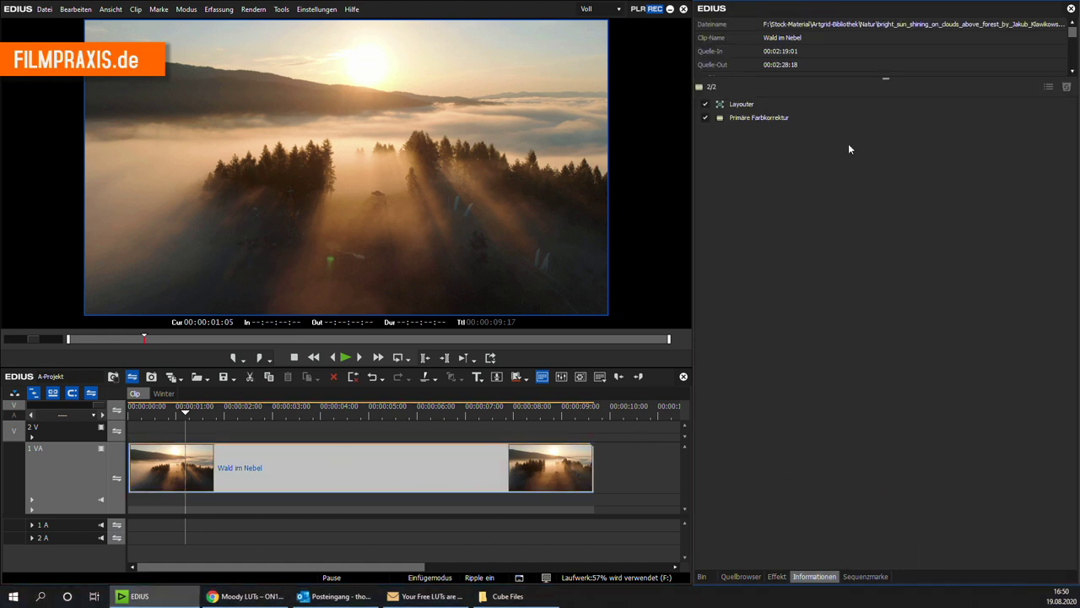
Open the clip's Primäre Farbkorrektur settings, look through the Ziel/LUT choices and open the LUT-Einstellungen
double_click(780, 118)
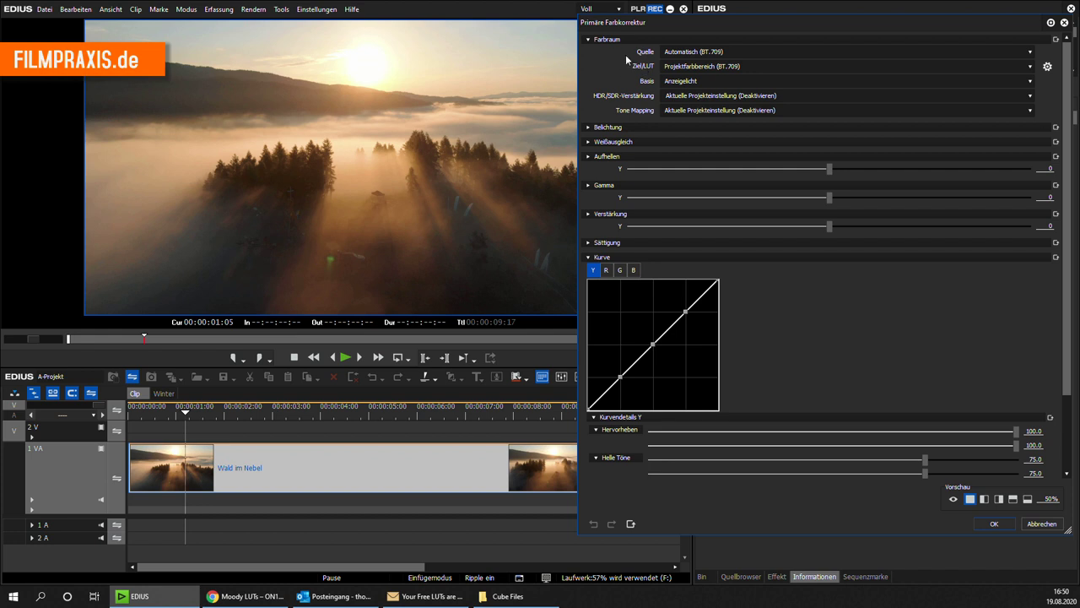
left_click(753, 66)
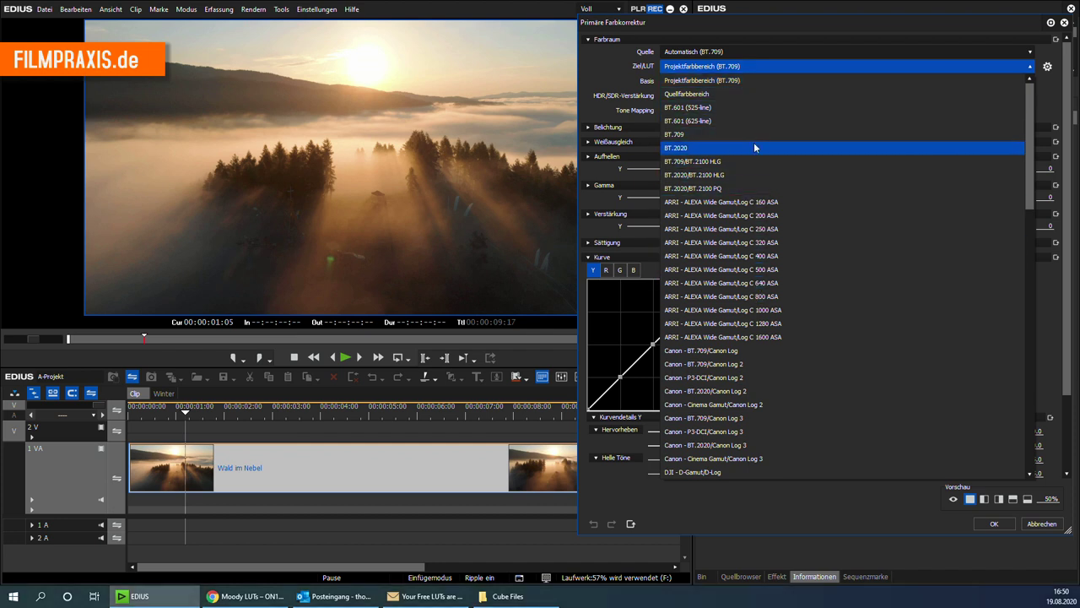
left_click(609, 72)
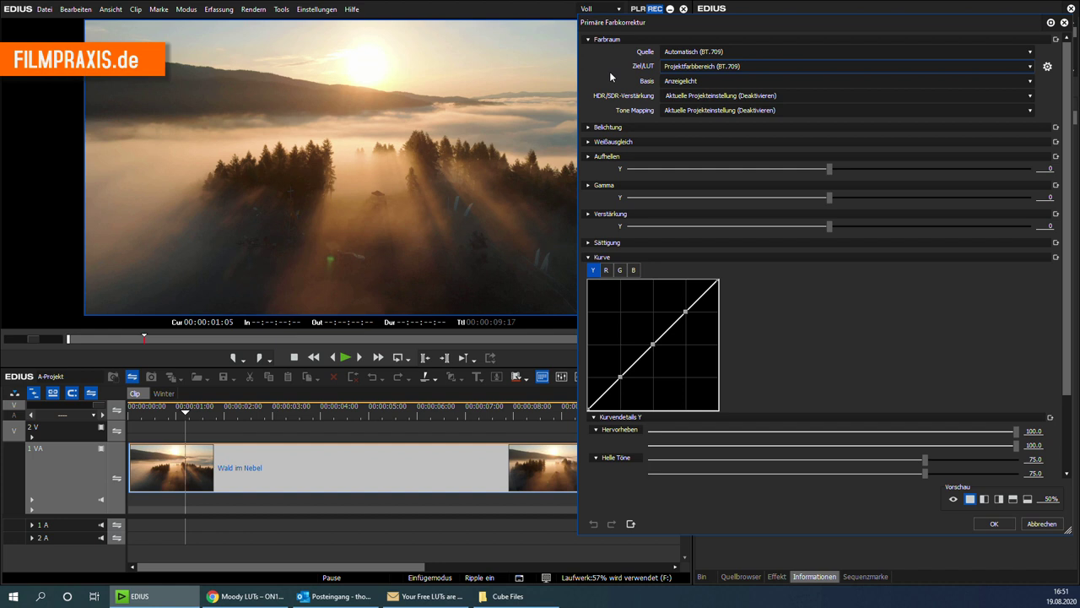
left_click(1047, 68)
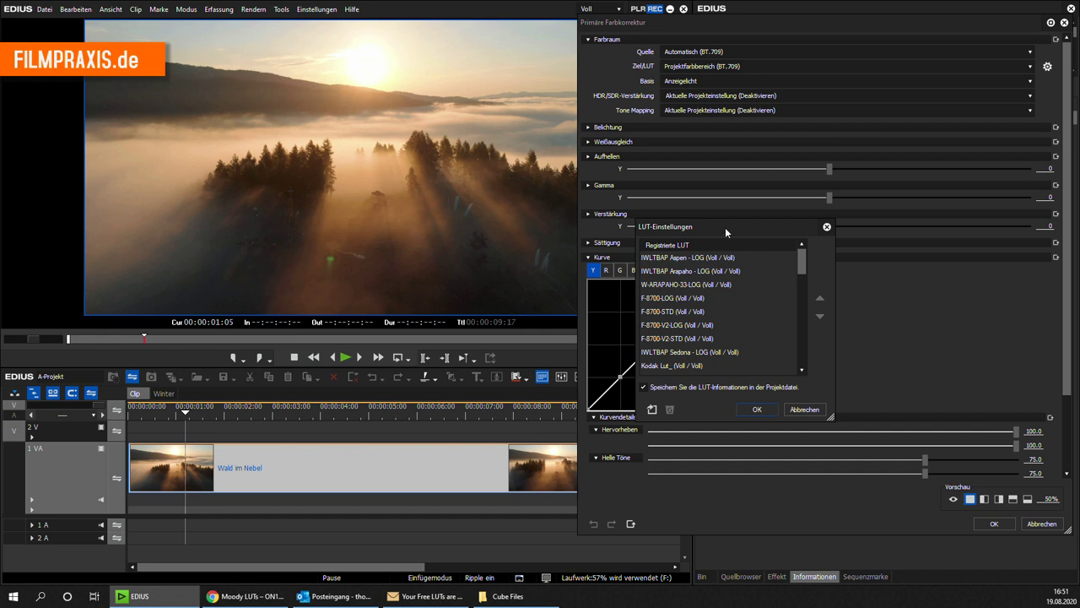
Start adding LUT files and browse from ON1_Color_Boost_LUTs through For Other Programs to its Cube Files folder
left_click(652, 410)
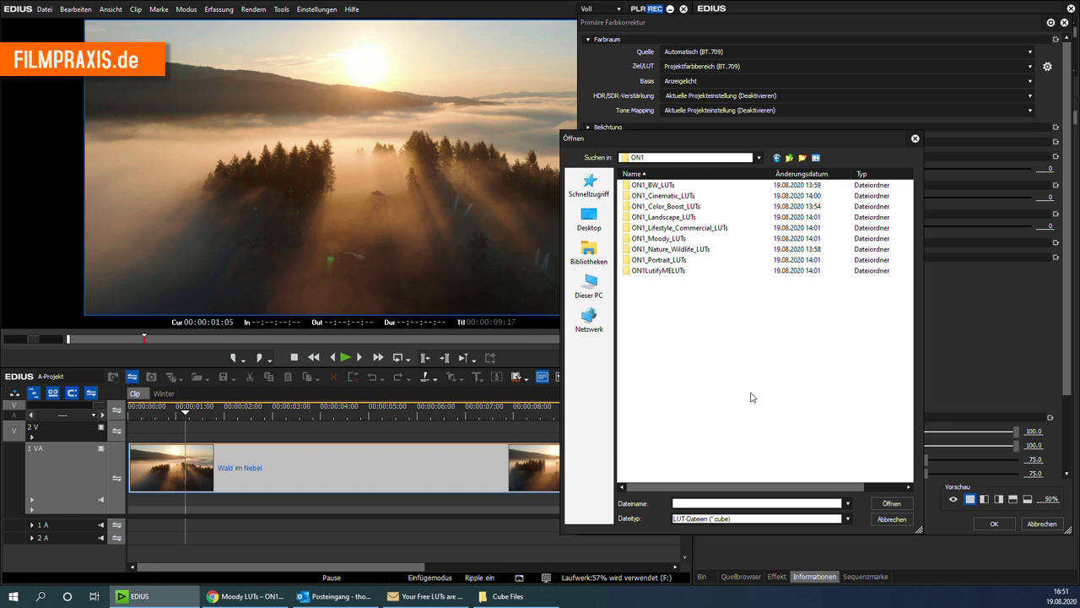
double_click(688, 208)
double_click(691, 187)
double_click(677, 208)
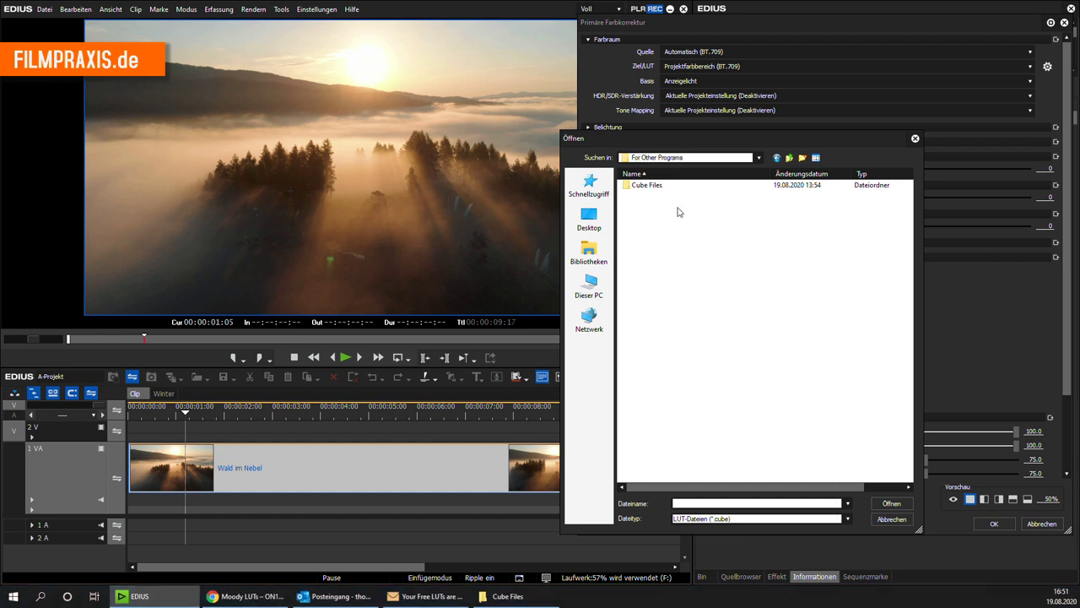
double_click(678, 185)
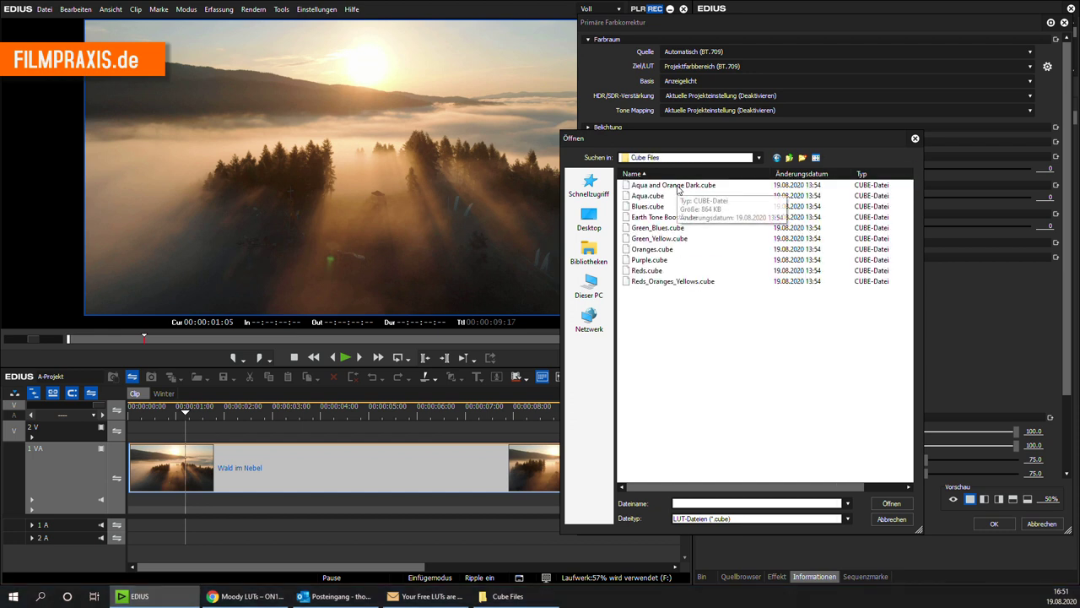
Register all .cube files in the Color Boost folder with Eingabe and Ausgang set to Voll, and accept the LUT settings
left_click_drag(750, 328, 647, 189)
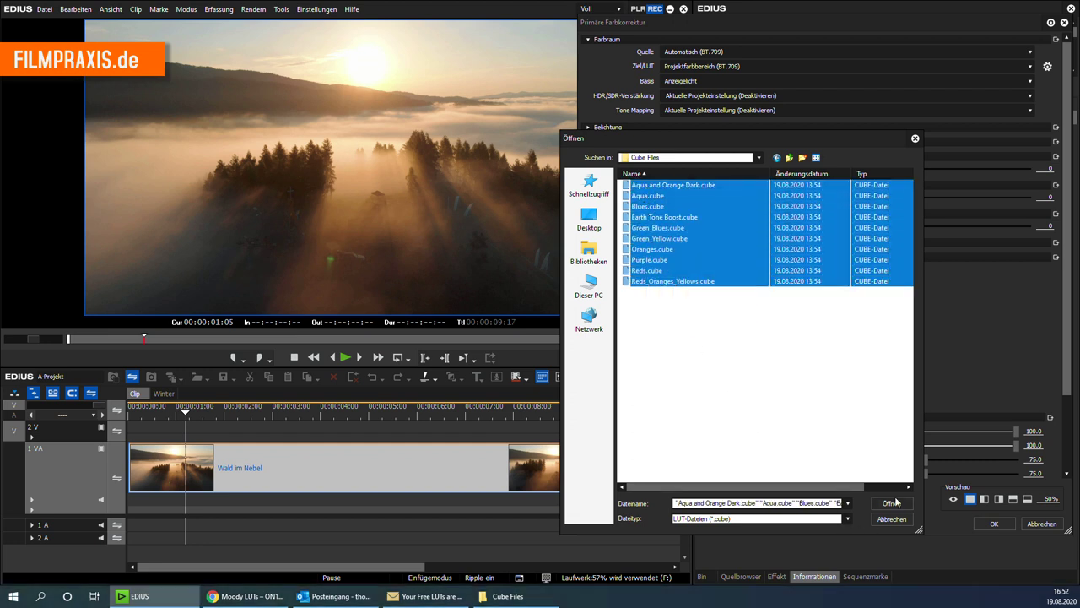
left_click(894, 504)
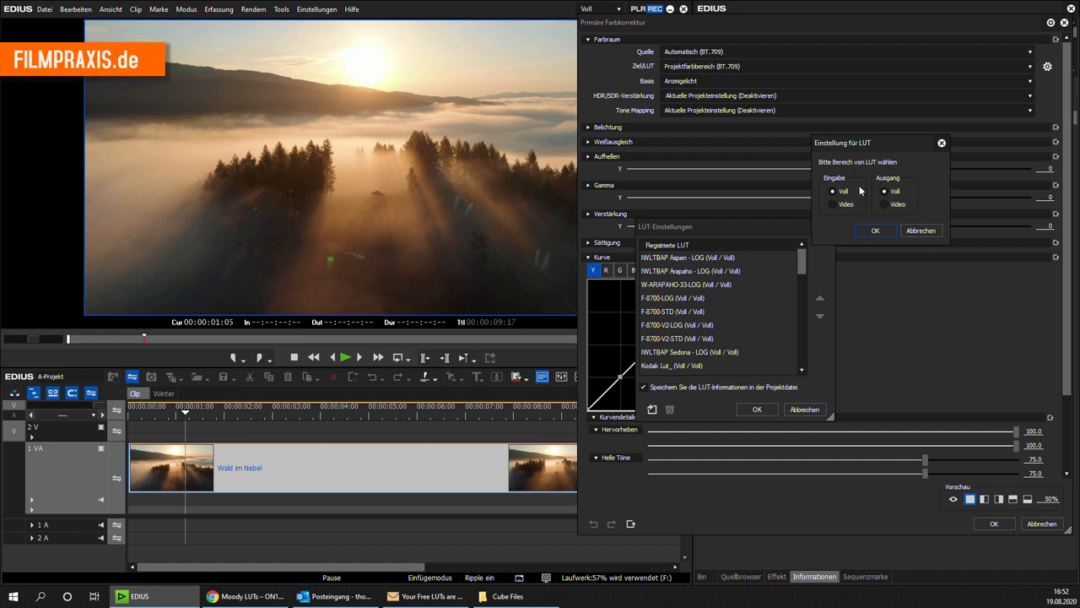
left_click(870, 230)
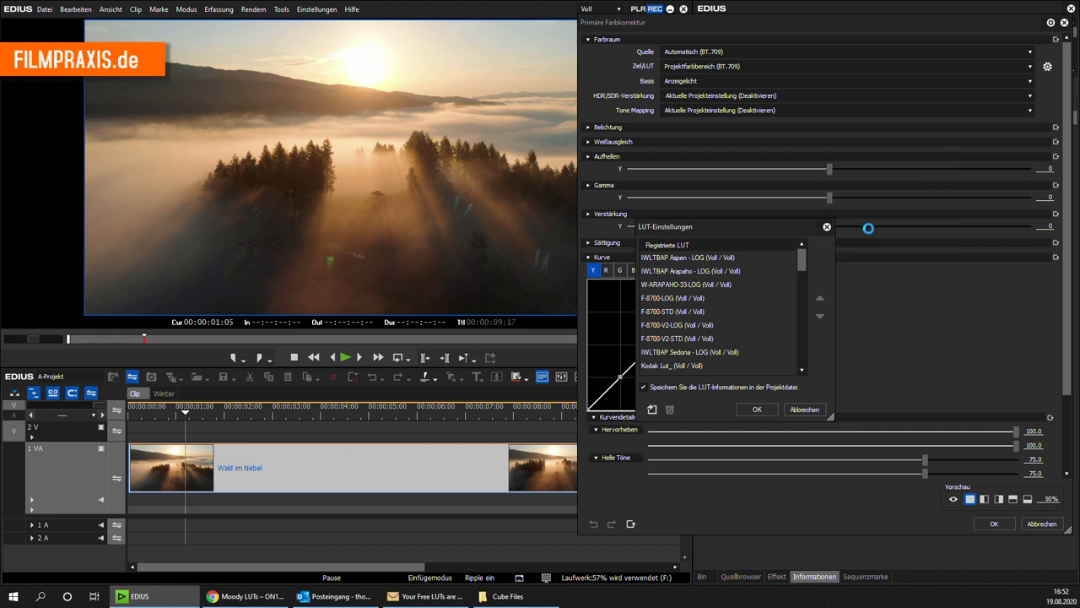
left_click(756, 410)
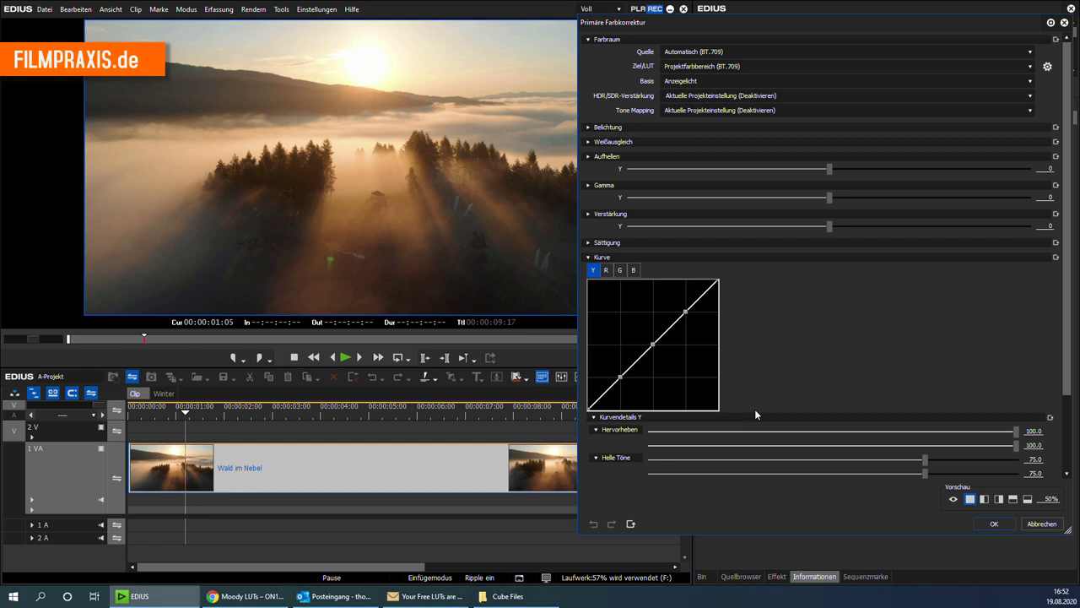
Set Ziel/LUT to the imported Aqua (Voll / Voll) LUT
left_click(682, 68)
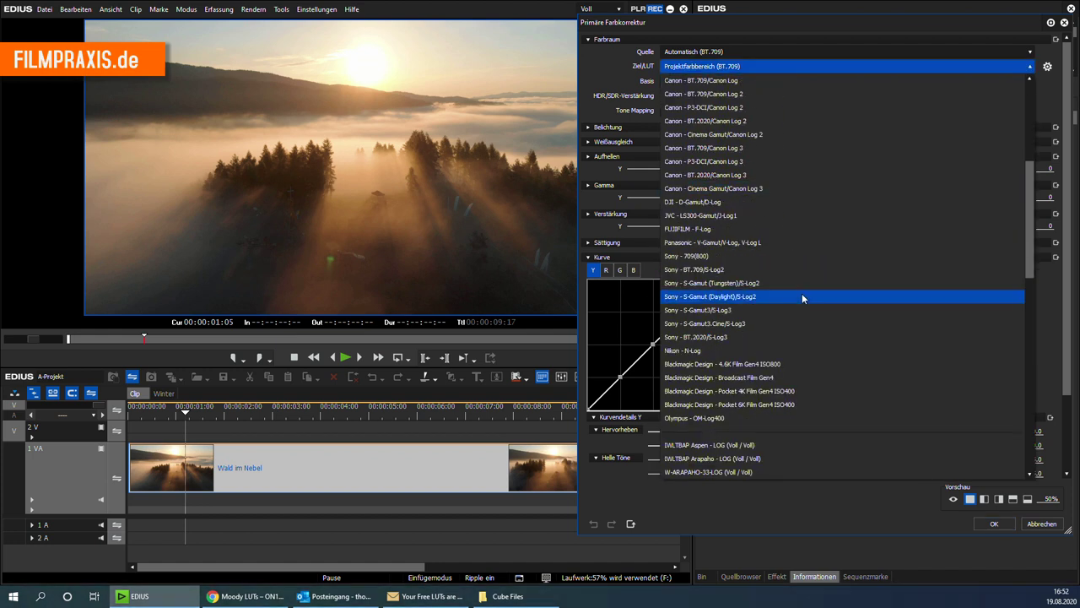
scroll(800, 293, "down", 15)
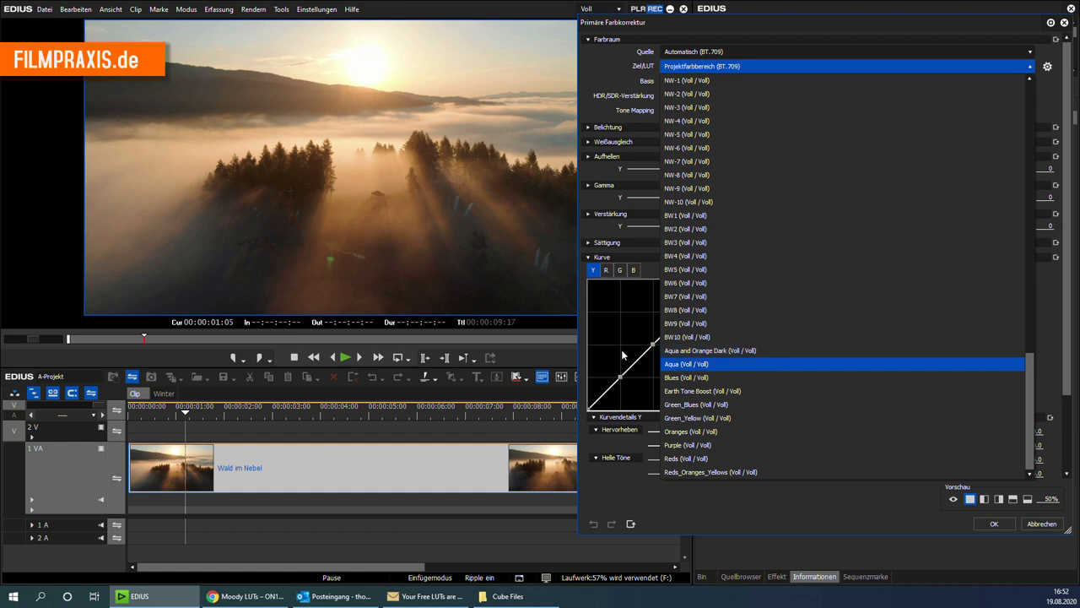
left_click(684, 364)
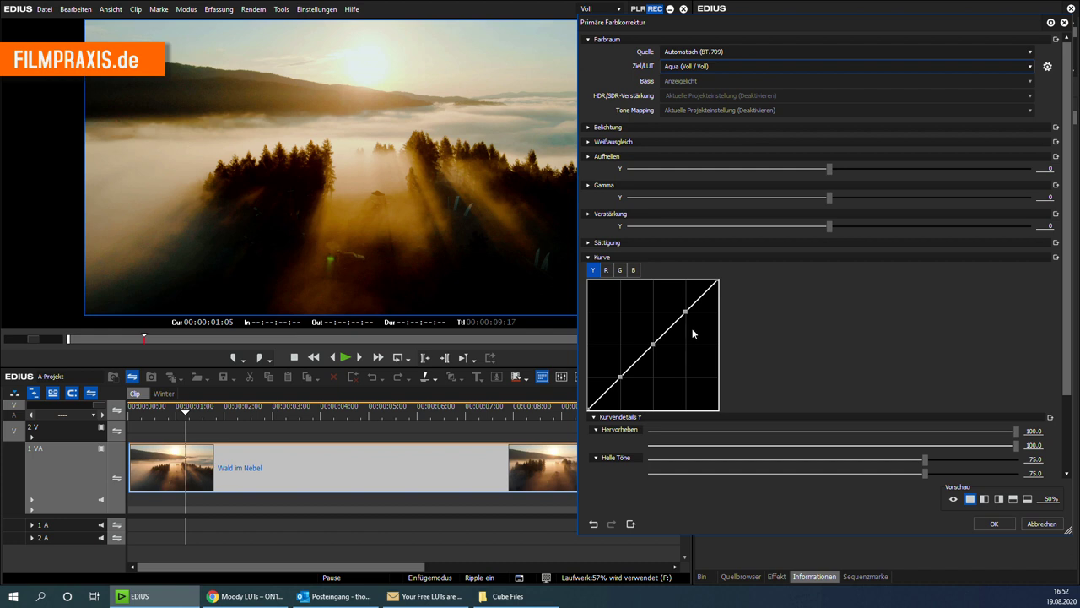
left_click(717, 65)
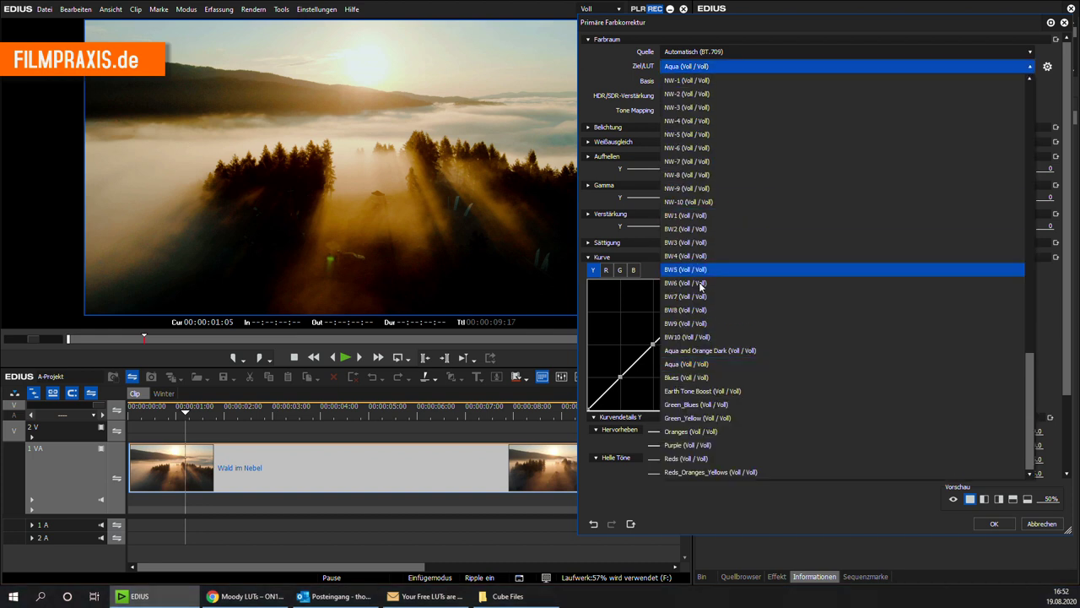
left_click(710, 364)
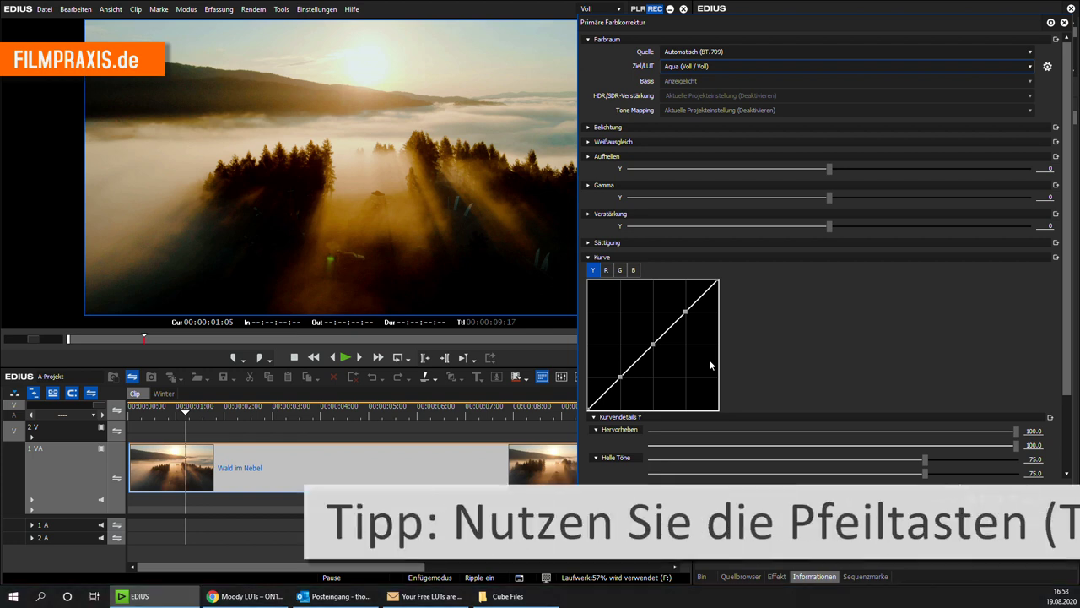
Try the imported LUTs one after another on the uncovered clip preview, ending with Ziel/LUT set to Oranges (Voll / Voll)
key("Down")
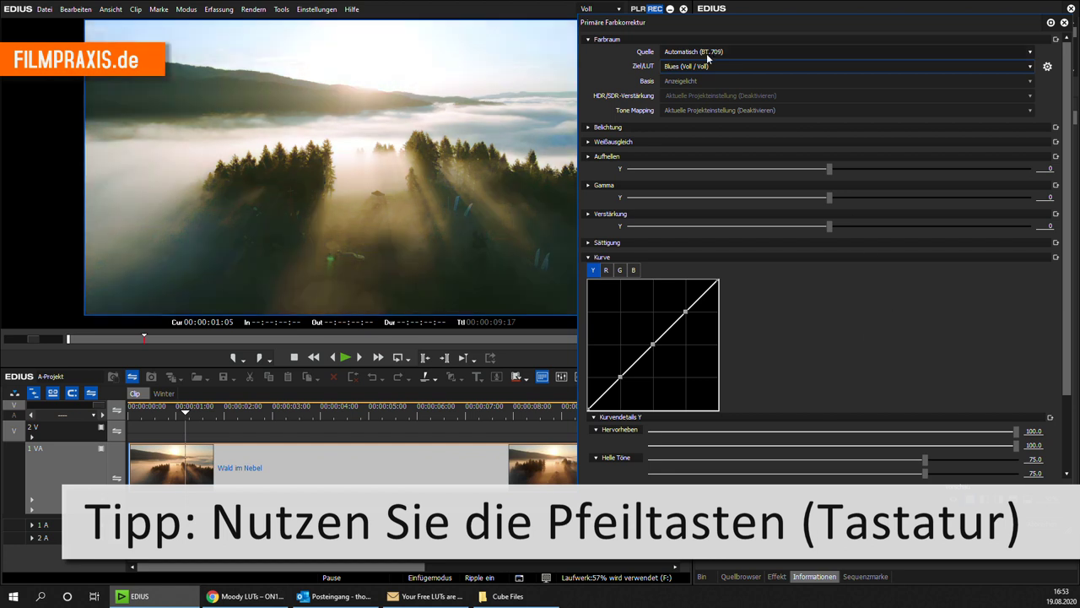
key("Down")
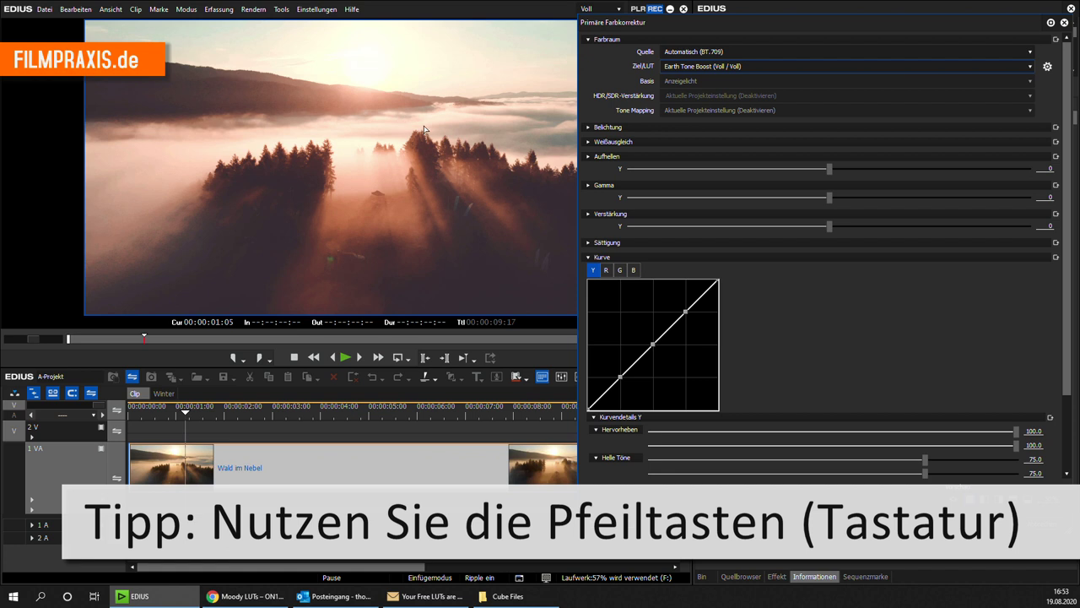
left_click_drag(666, 23, 697, 25)
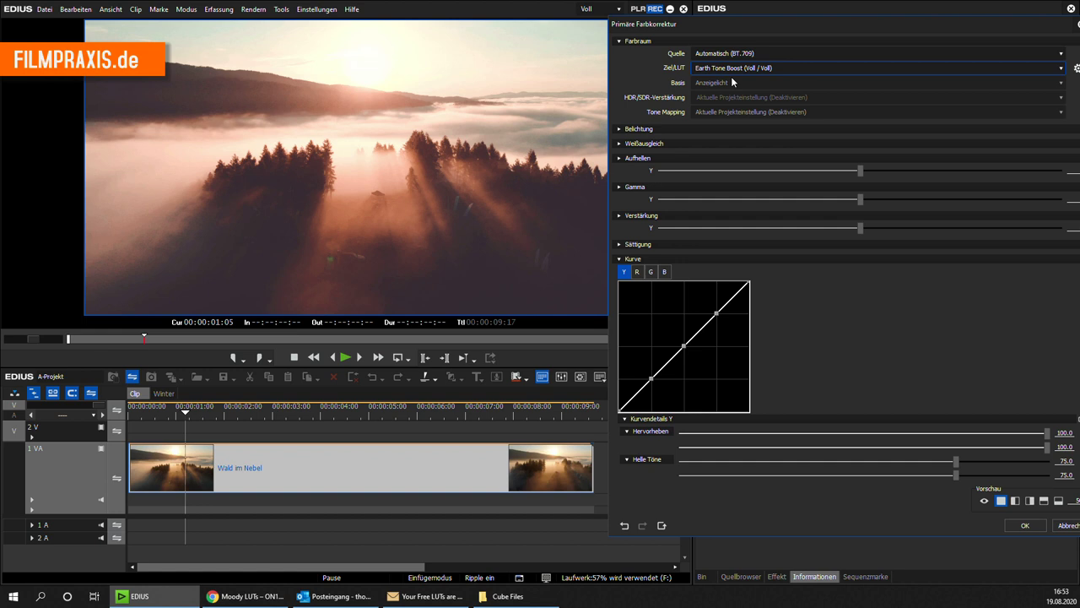
key("Down")
key("Down")
key("Down")
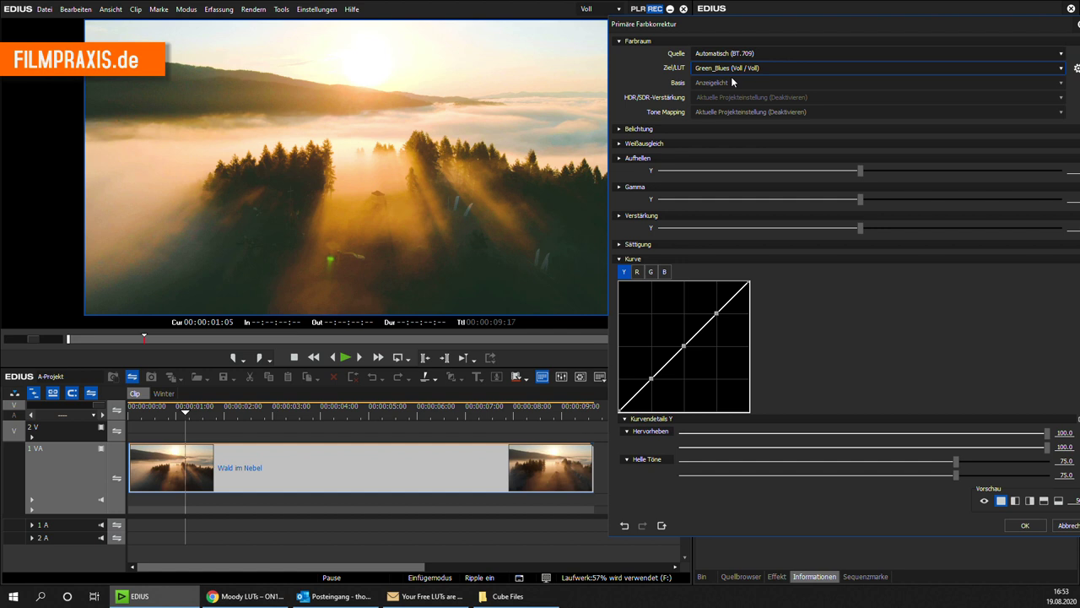
key("Down")
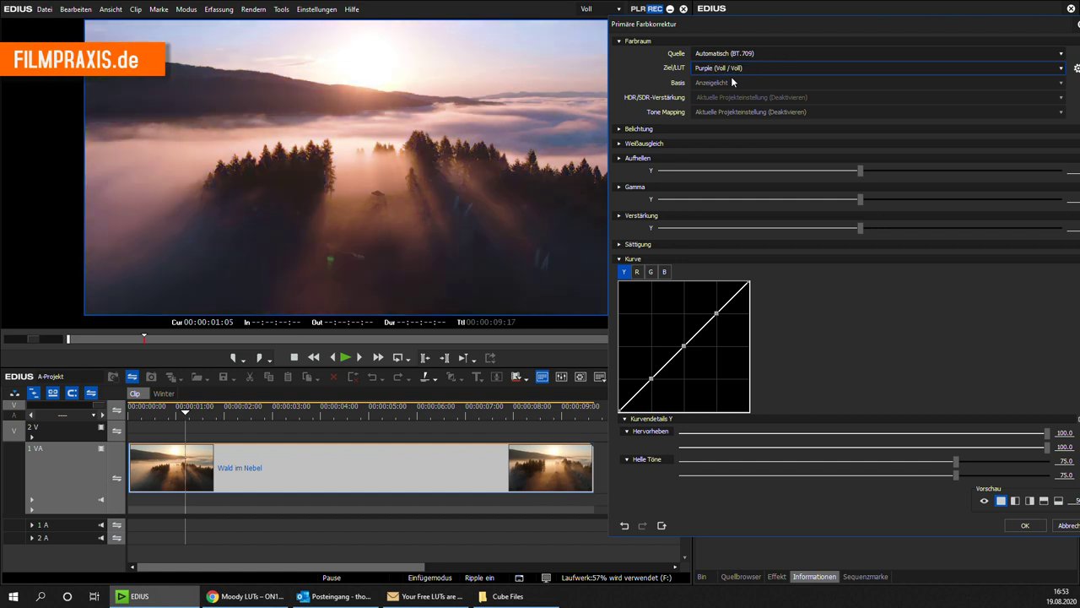
key("Down")
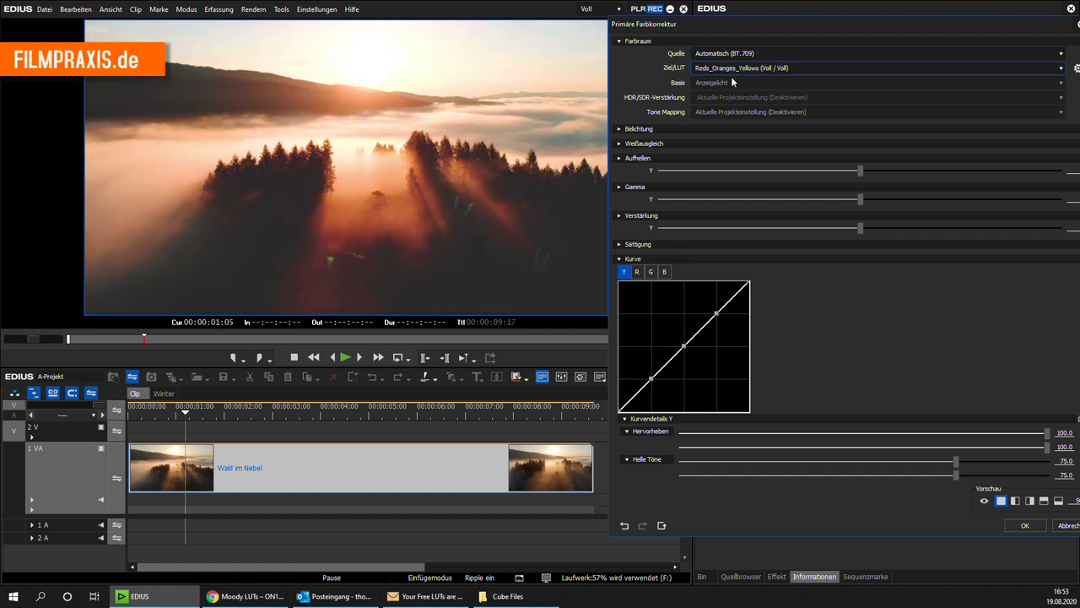
key("Up")
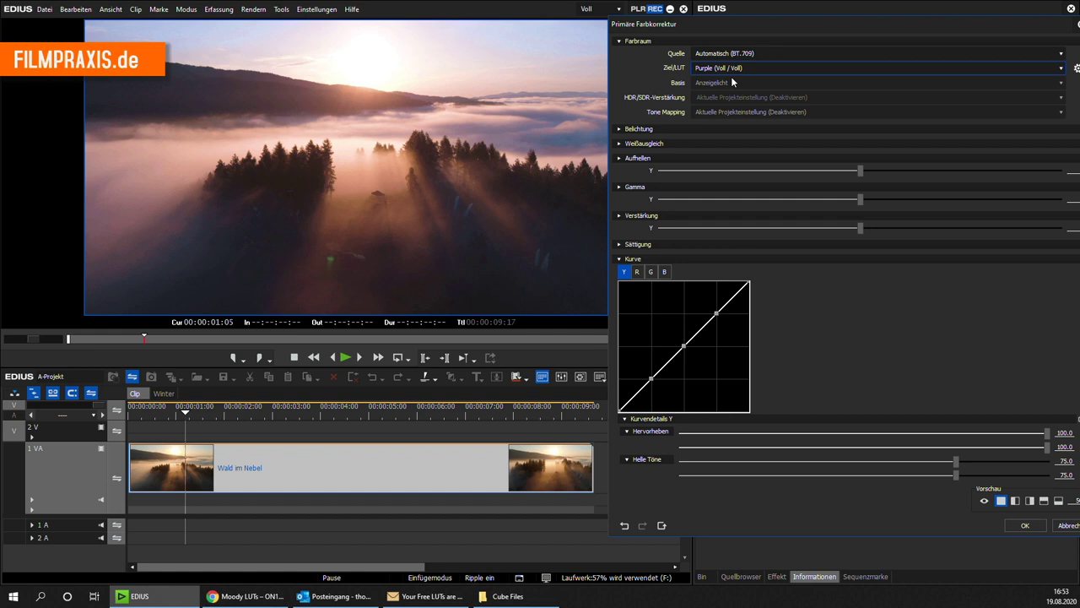
key("Up")
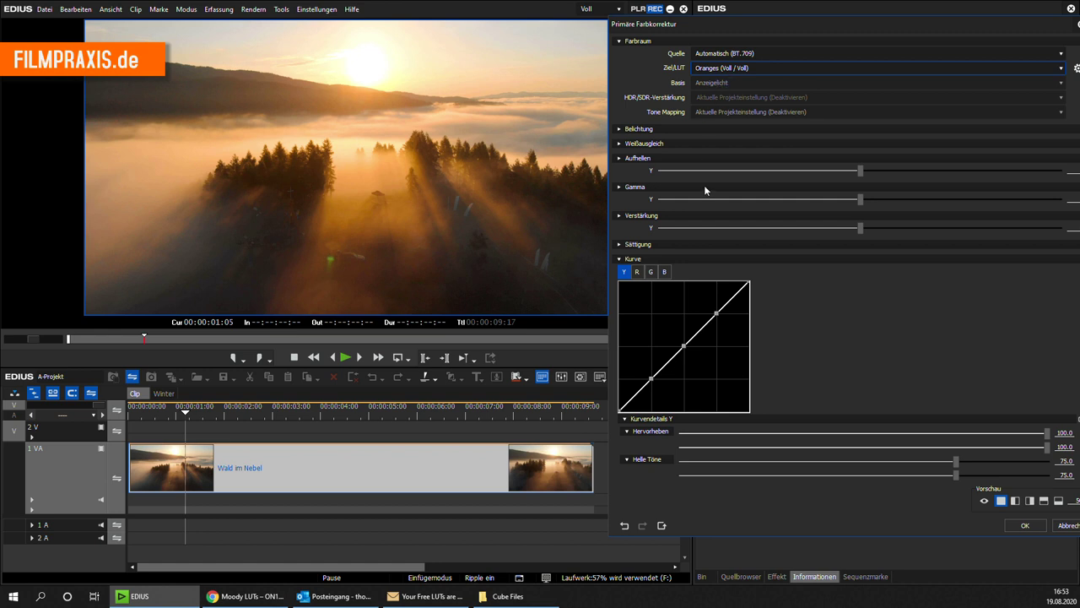
Compare the Oranges grade with the original in a vertically split preview and open the split percentage for editing
left_click(1016, 501)
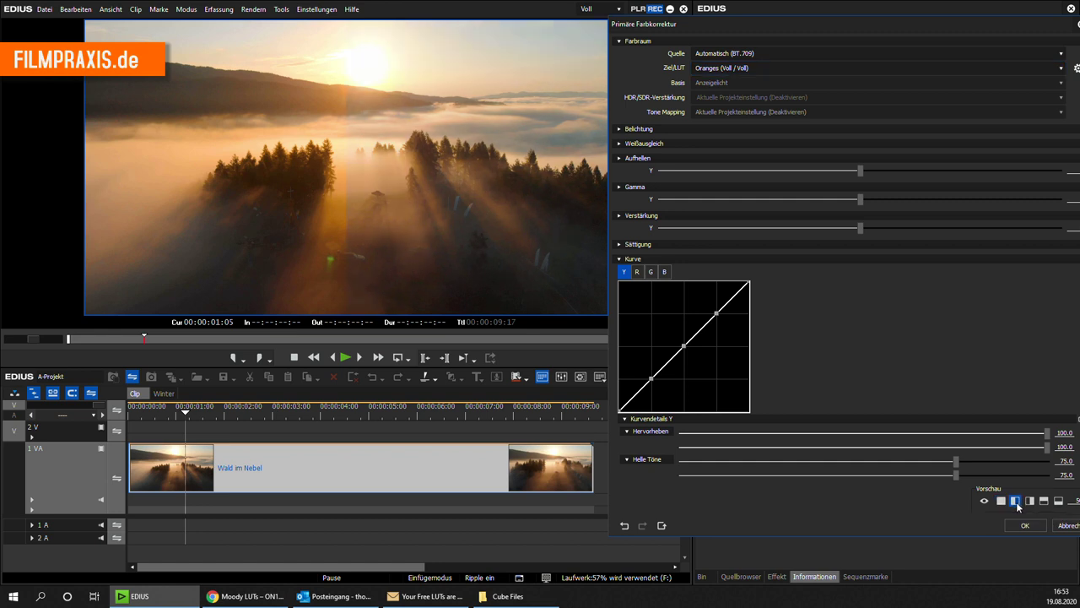
left_click_drag(862, 37, 807, 48)
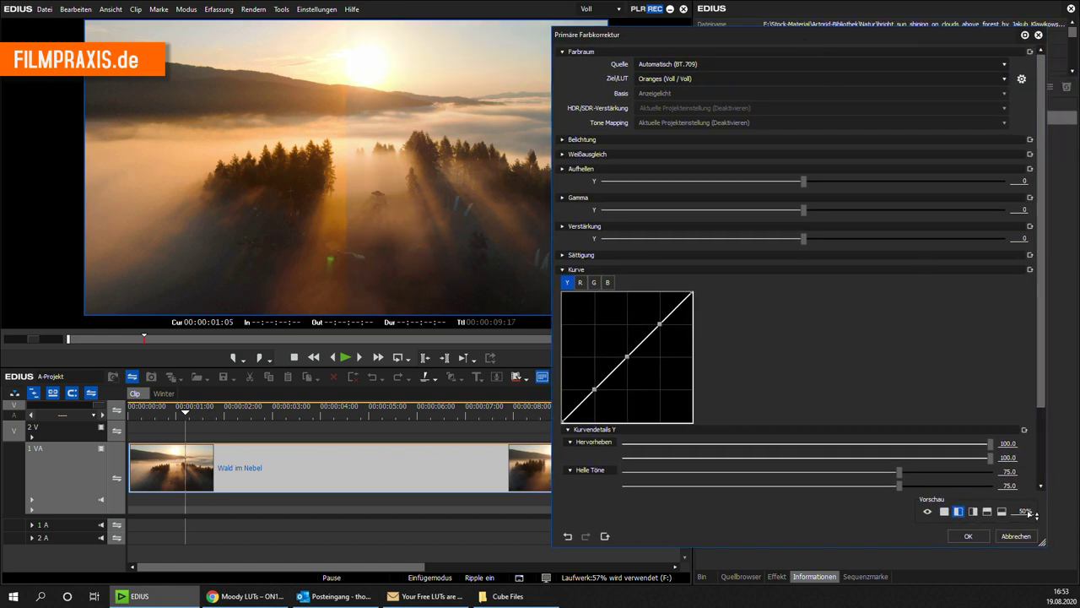
mouse_move(1025, 512)
left_mouse_down()
mouse_move(1016, 536)
mouse_move(1026, 533)
mouse_move(1029, 553)
mouse_move(1035, 517)
left_mouse_up()
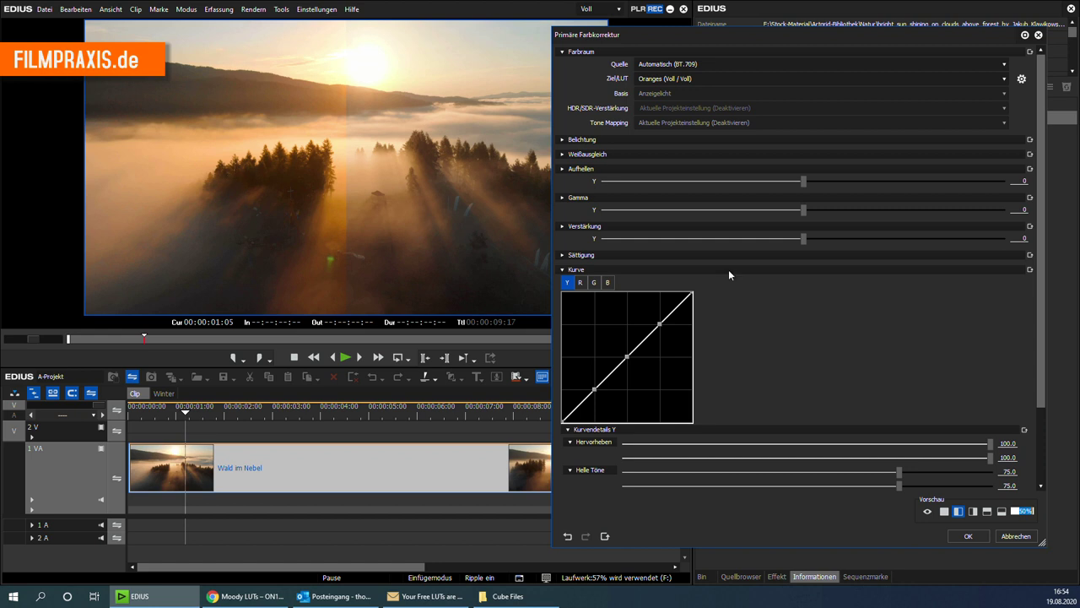
Accept the colour correction settings and switch the Primäre Farbkorrektur filter off and on again to compare the clip
left_click(967, 536)
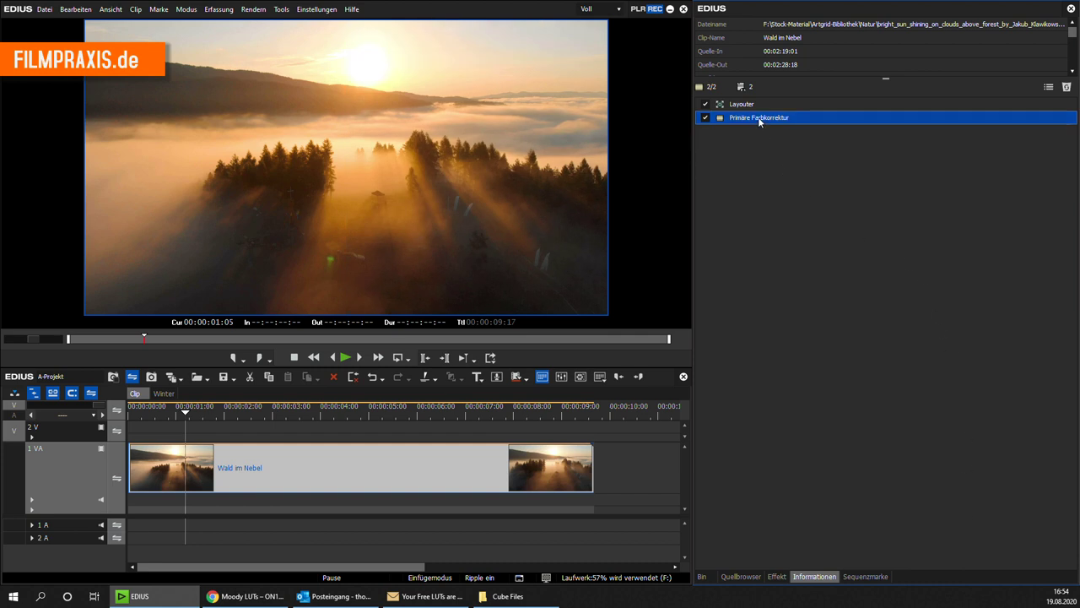
left_click(705, 118)
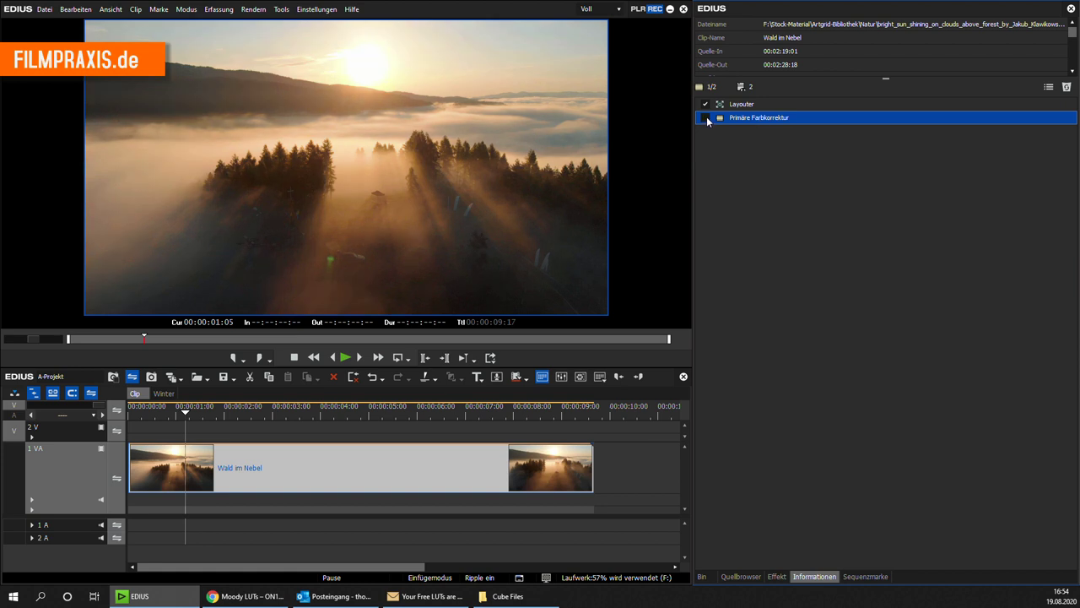
left_click(706, 117)
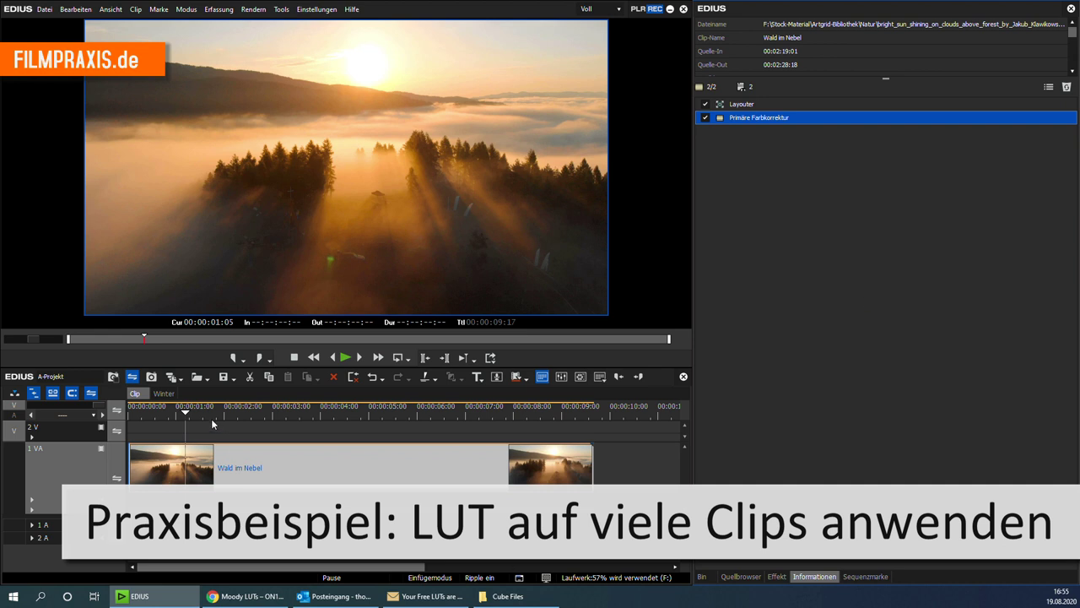
Switch to the Winter sequence and move the playhead to 00:00:18:18
left_click(169, 394)
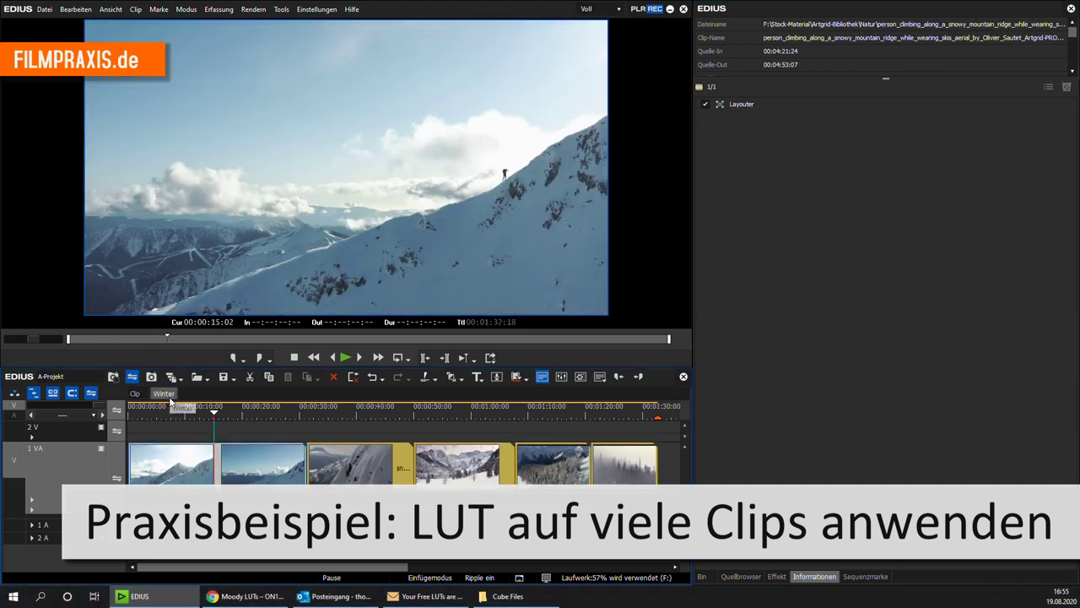
left_click(200, 415)
left_click_drag(200, 415, 236, 425)
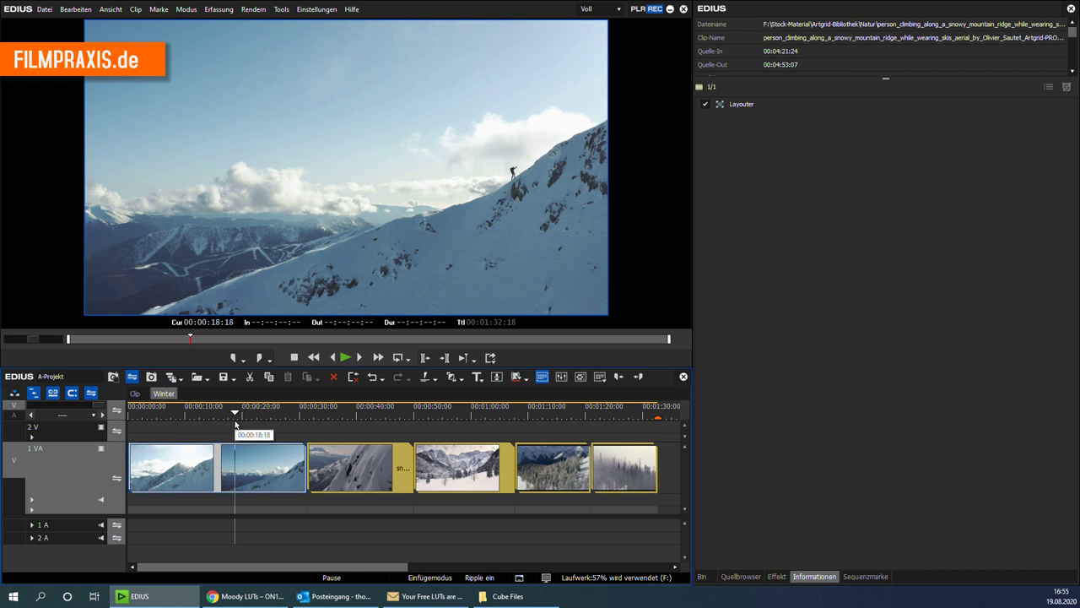
Apply the Primäre Farbkorrektur filter to the first Winter clip and open its settings, keeping the preview image uncovered
left_click(777, 576)
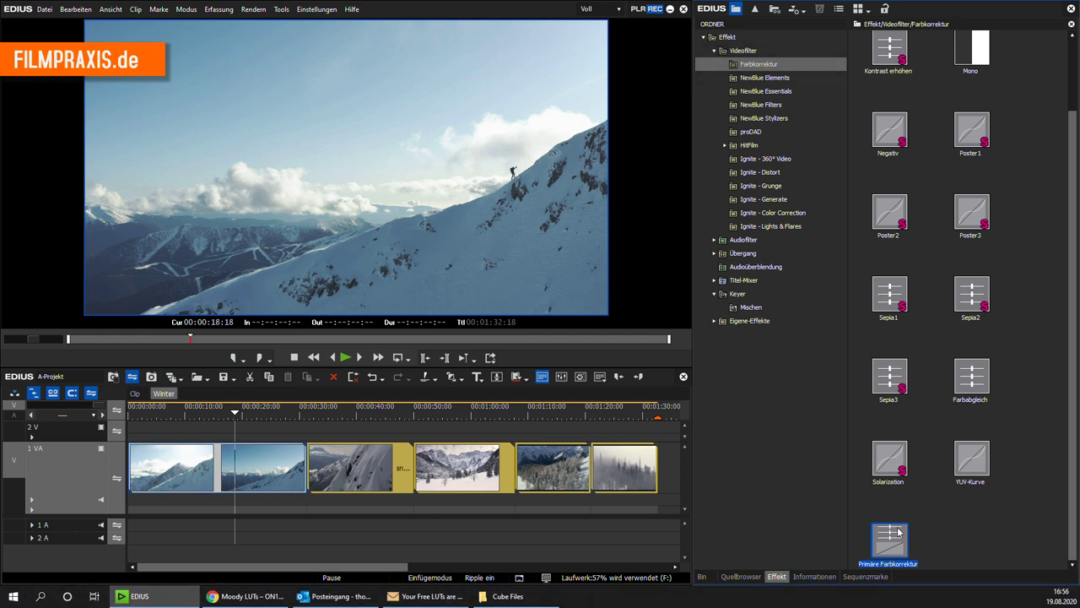
left_click_drag(888, 547, 262, 463)
double_click(785, 117)
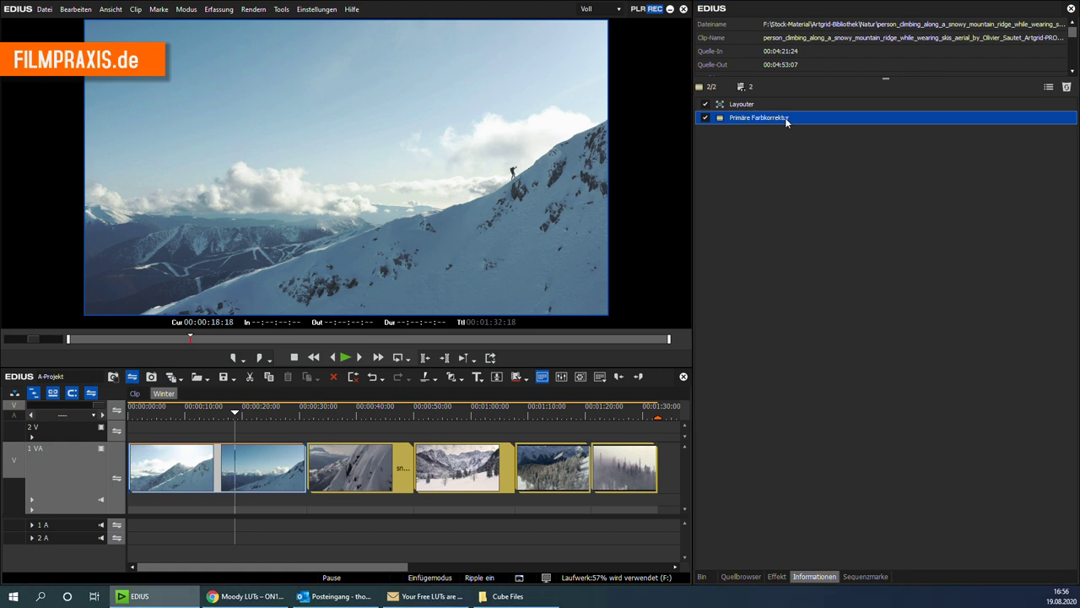
left_click_drag(689, 35, 747, 25)
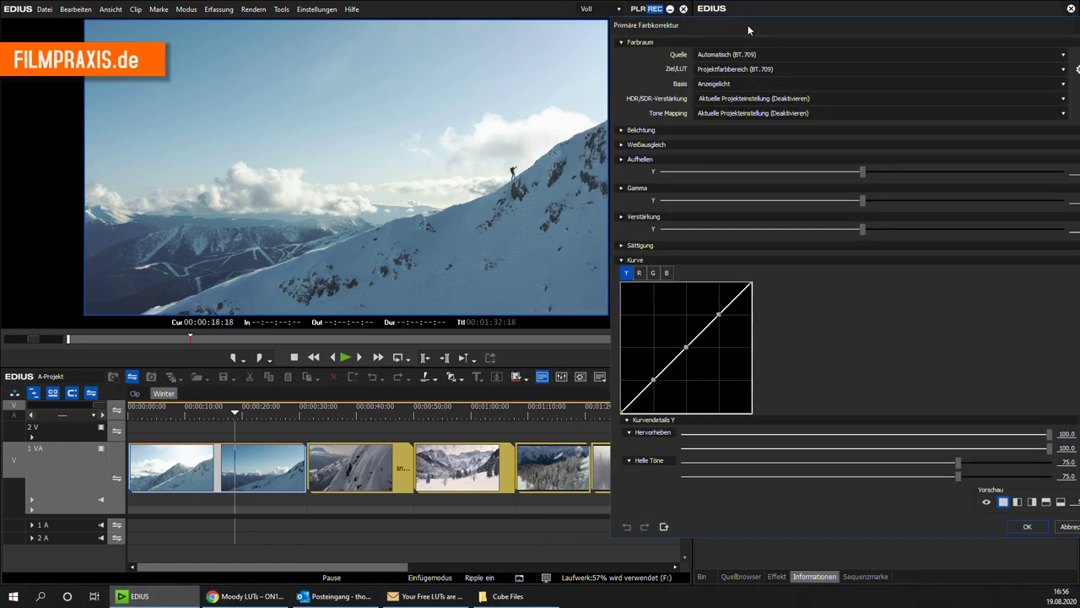
Set the first Winter clip's Ziel/LUT to the Landscape2 (Voll / Voll) LUT in Primäre Farbkorrektur
left_click(726, 70)
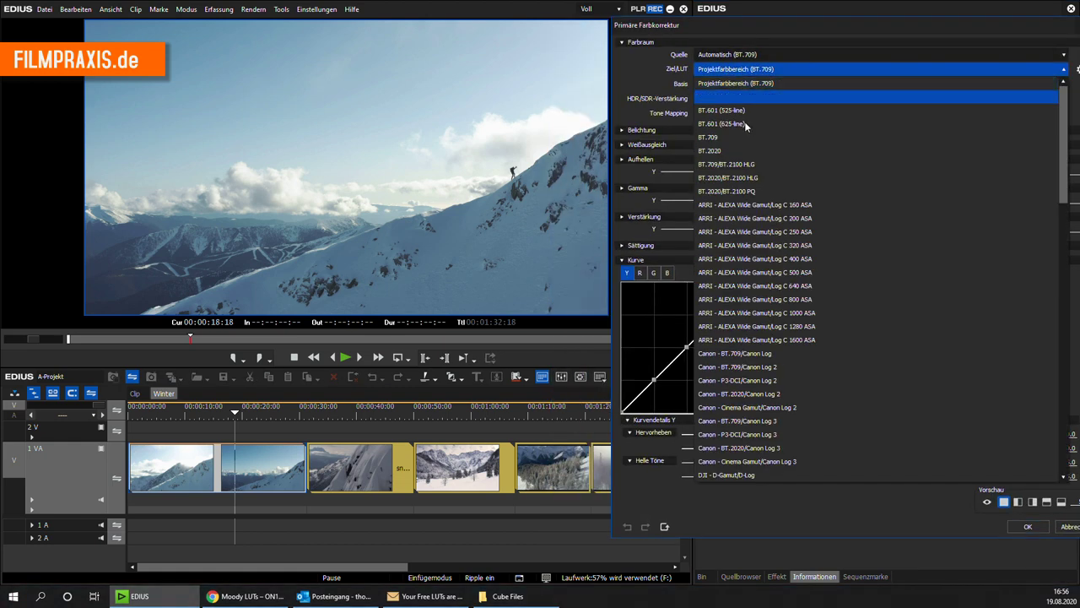
scroll(789, 340, "down", 8)
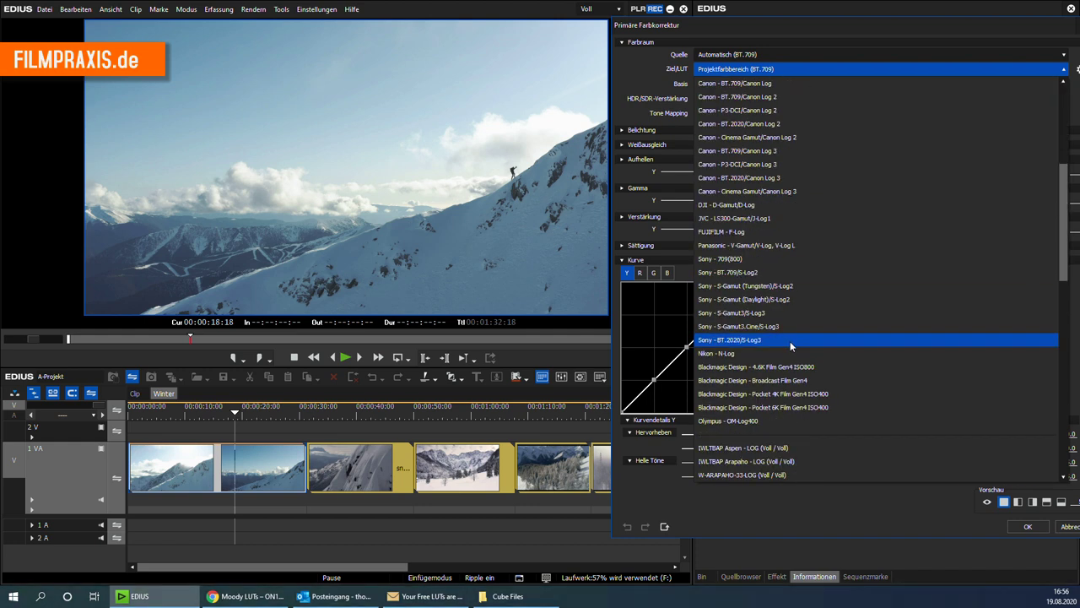
scroll(790, 346, "down", 5)
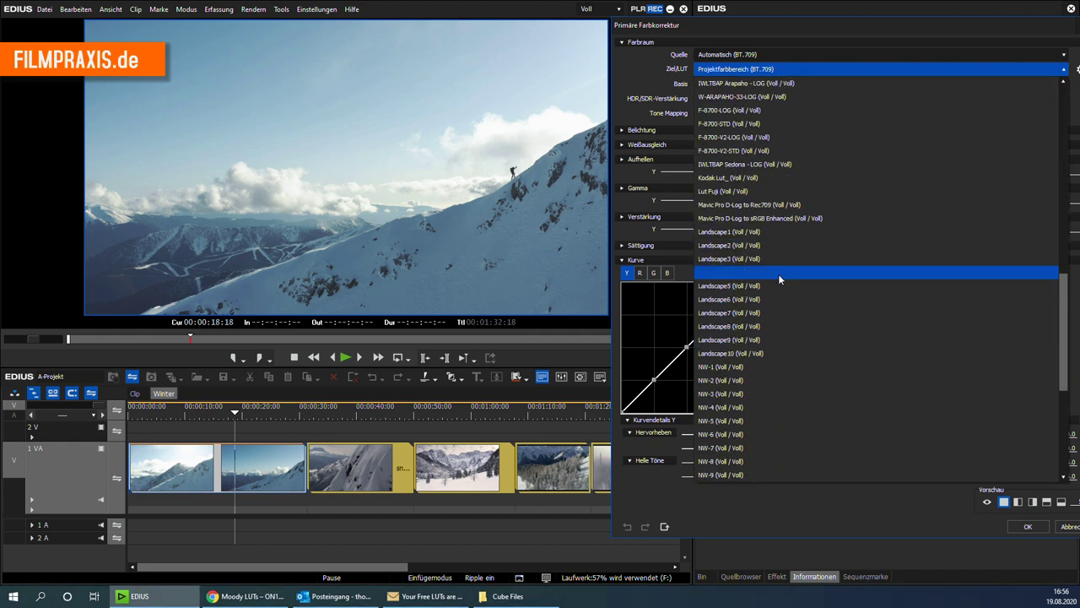
left_click(775, 232)
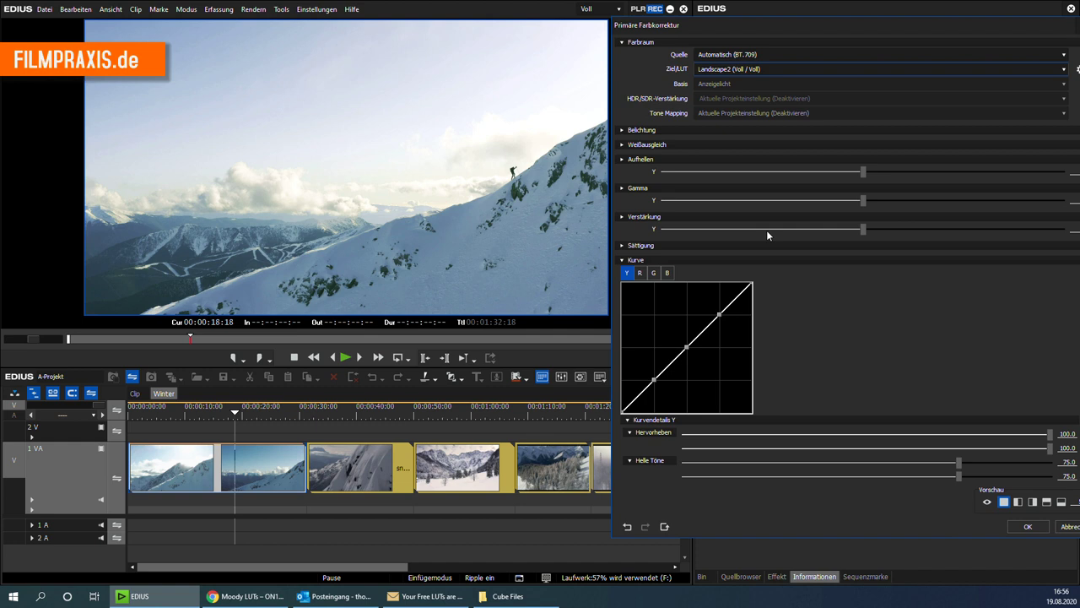
Step through the following Landscape, NW and BW LUTs on the preview until BW6 (Voll / Voll) is chosen
key("Down")
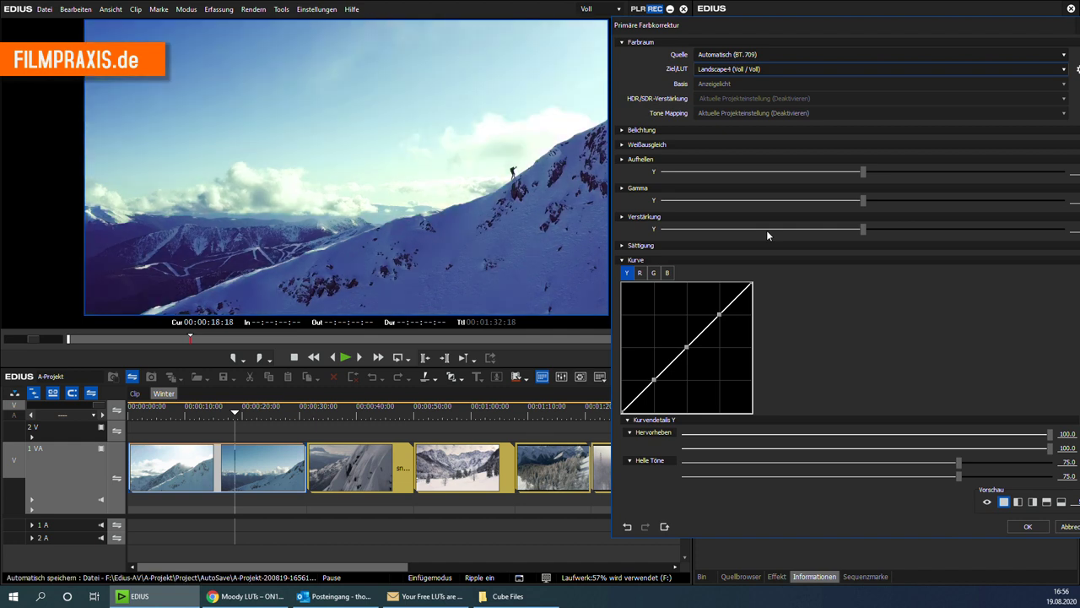
key("Down")
key("Down")
key("Down")
key("Down")
key("Down")
key("Down")
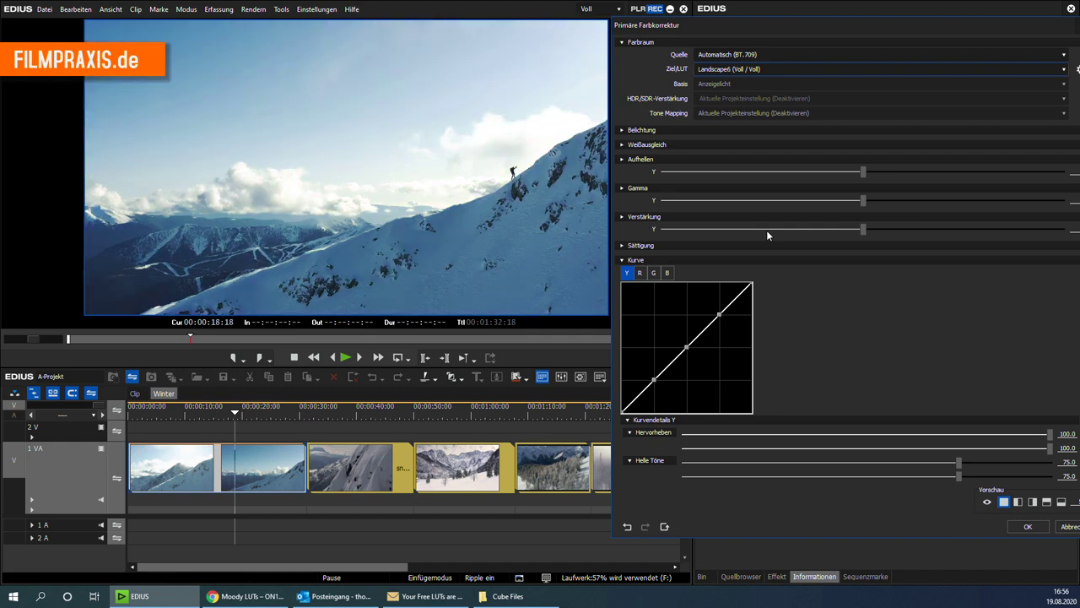
key("Down")
key("Down")
key("Down")
key("Down")
key("Down")
key("Down")
key("Down")
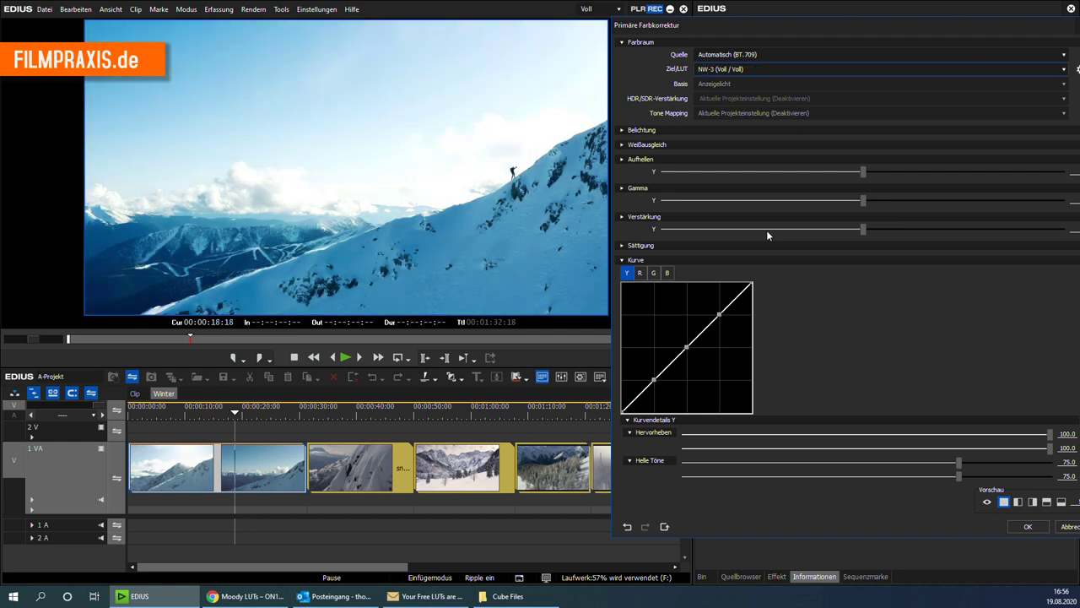
key("Down")
key("Down")
key("Down")
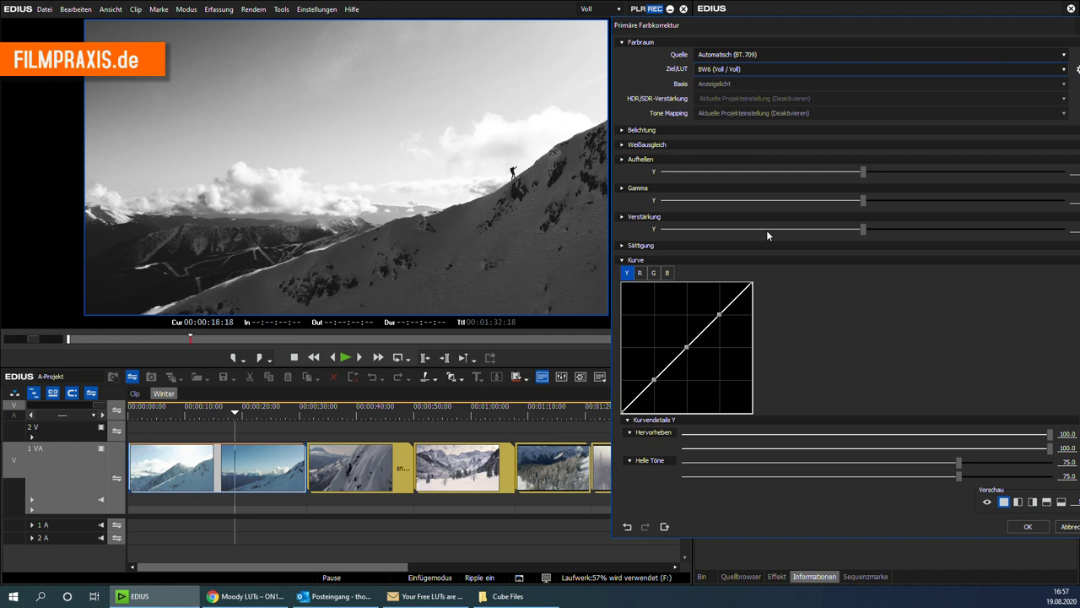
Accept the colour correction settings and scrub through the first Winter clip to 00:00:15:07
left_click(1017, 526)
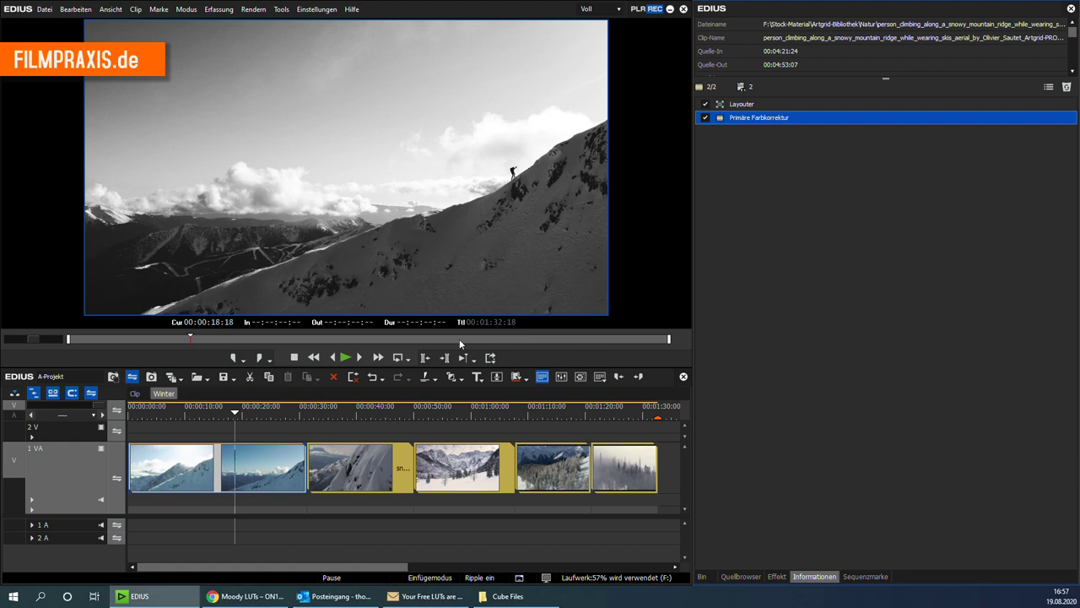
left_click(160, 413)
left_click_drag(160, 414, 216, 411)
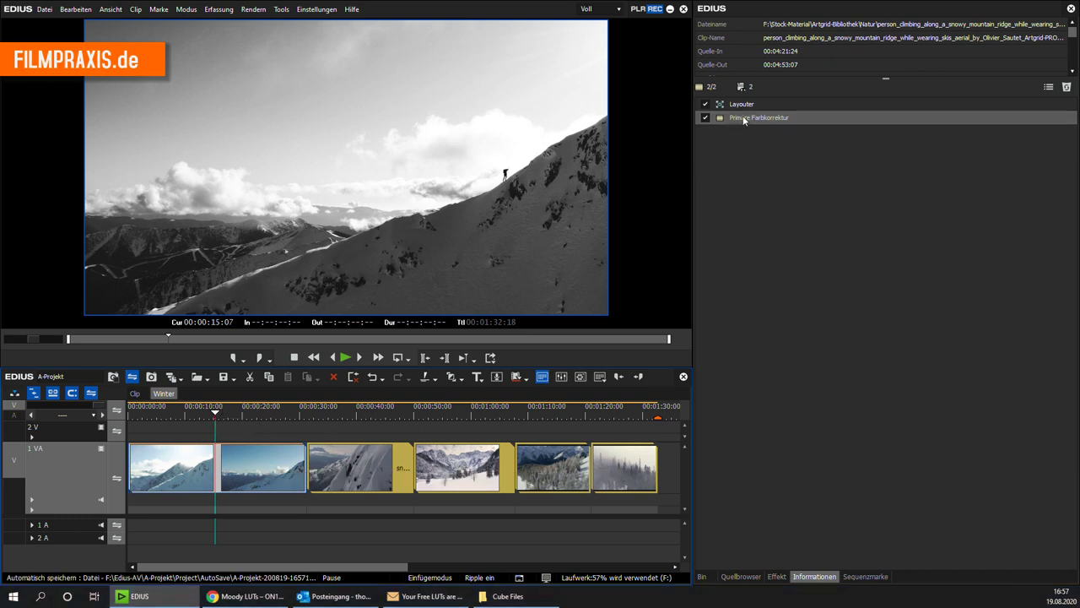
Copy the first clip's Primäre Farbkorrektur filter to all remaining Winter clips and scrub through them to 00:01:25:02
left_click(352, 432)
left_click_drag(352, 432, 635, 510)
left_click_drag(763, 119, 447, 462)
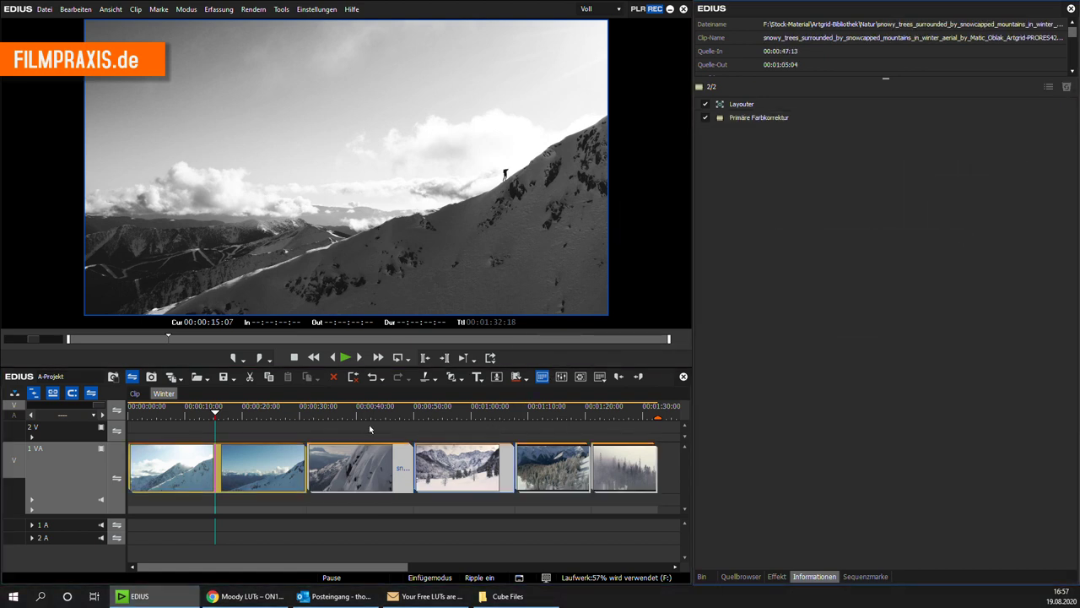
left_click(356, 412)
left_click_drag(356, 412, 614, 429)
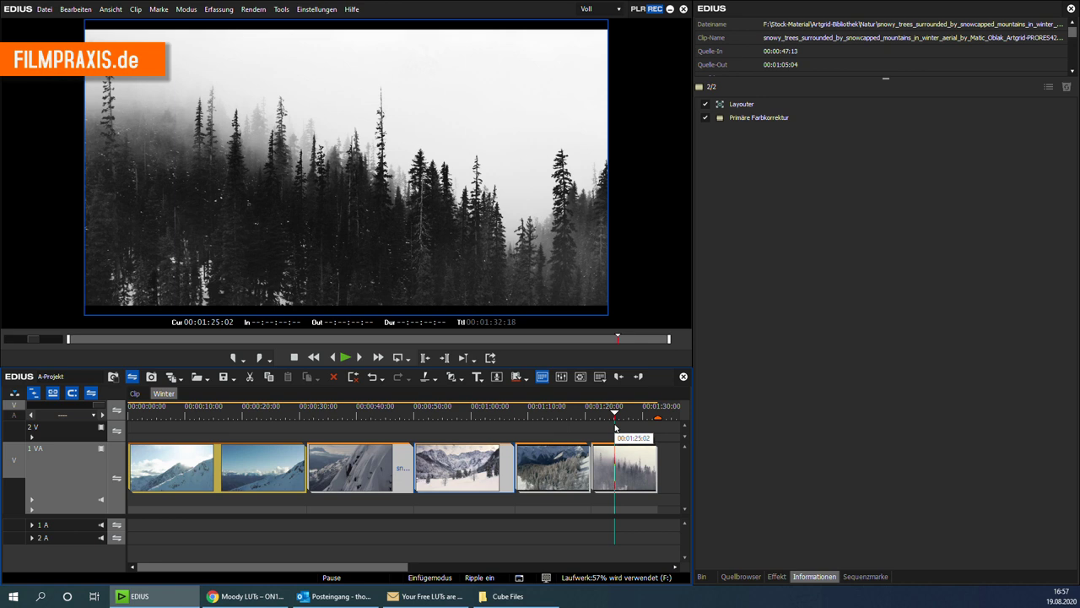
Undo the filter copies on the other Winter clips and the Primäre Farbkorrektur on the first clip
left_click(378, 377)
left_click(373, 376)
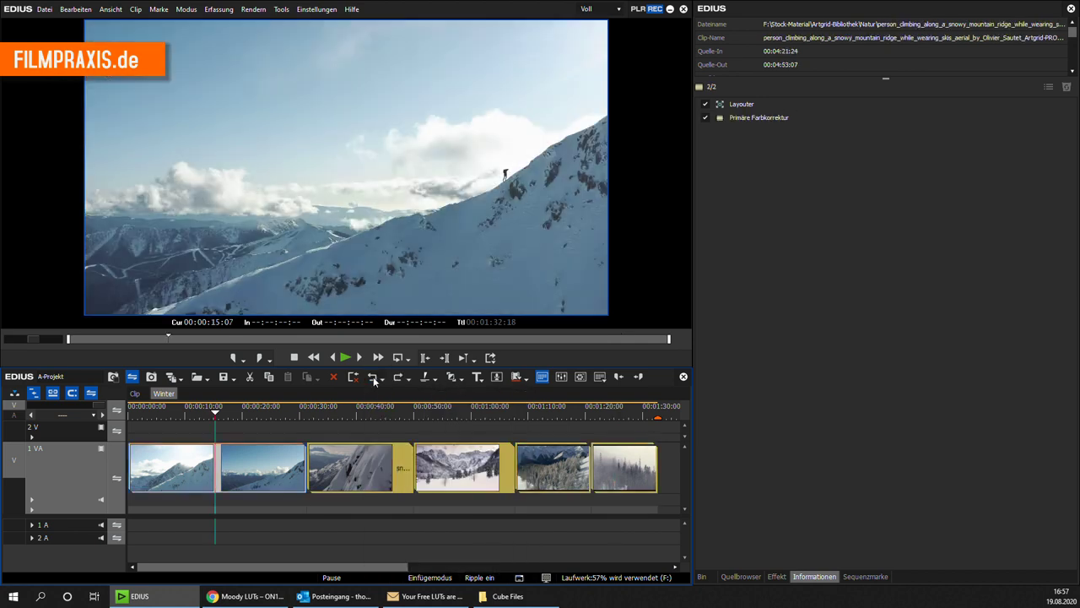
left_click_drag(221, 409, 215, 437)
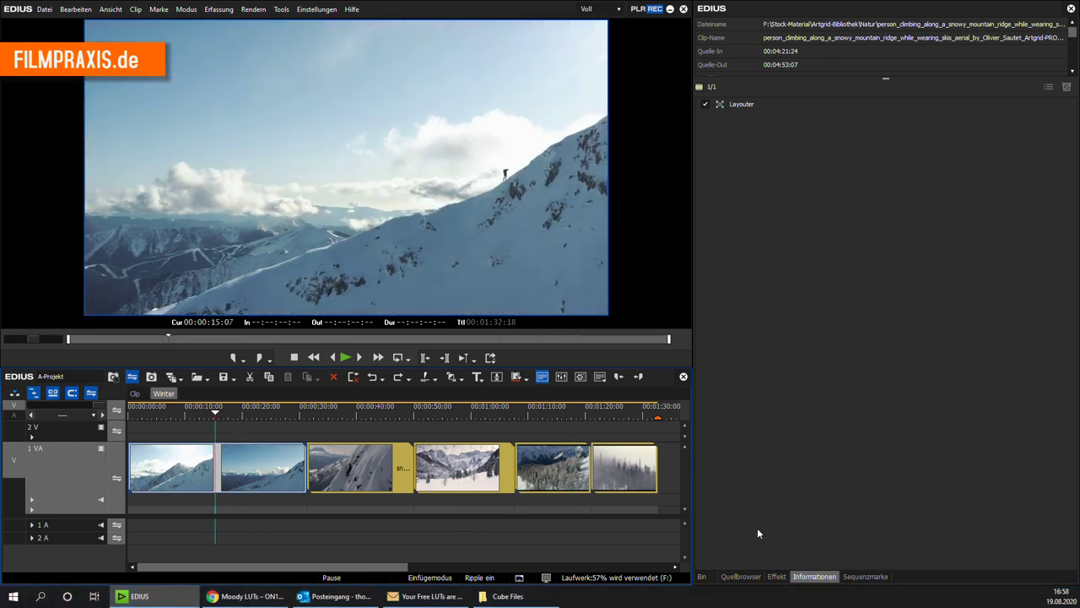
Create a new sequence in the 00 Seq folder, open it on the timeline and compare it with the Winter sequence
left_click(701, 577)
left_click(739, 50)
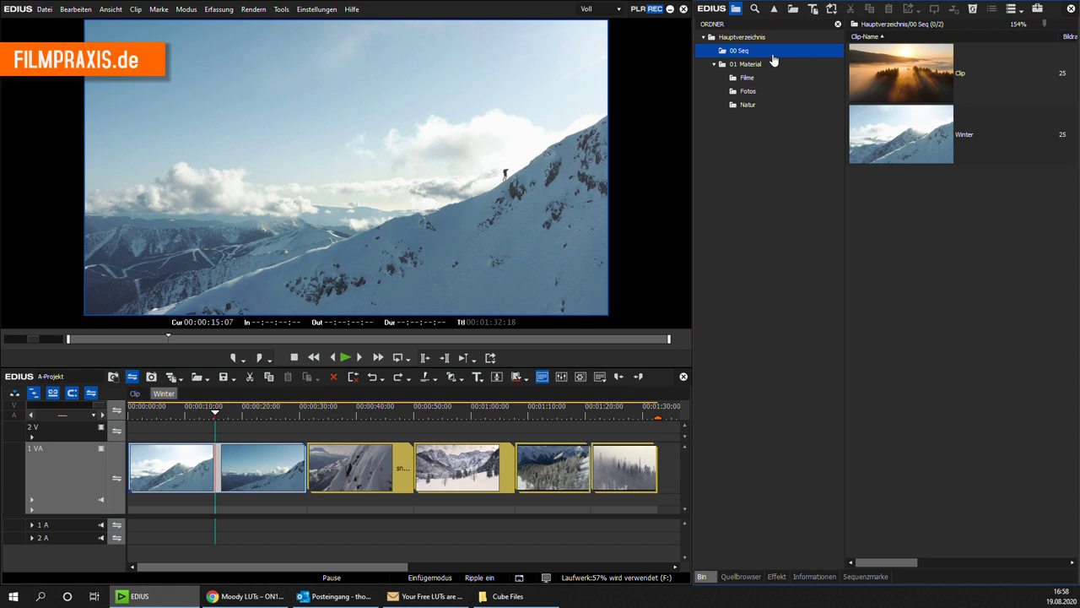
right_click(881, 199)
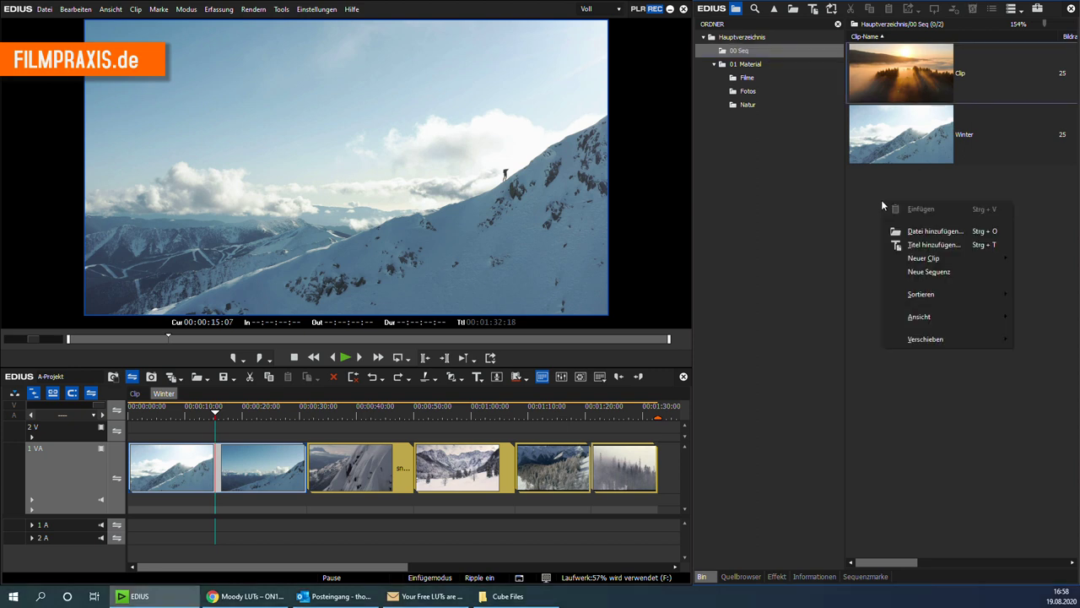
left_click(929, 271)
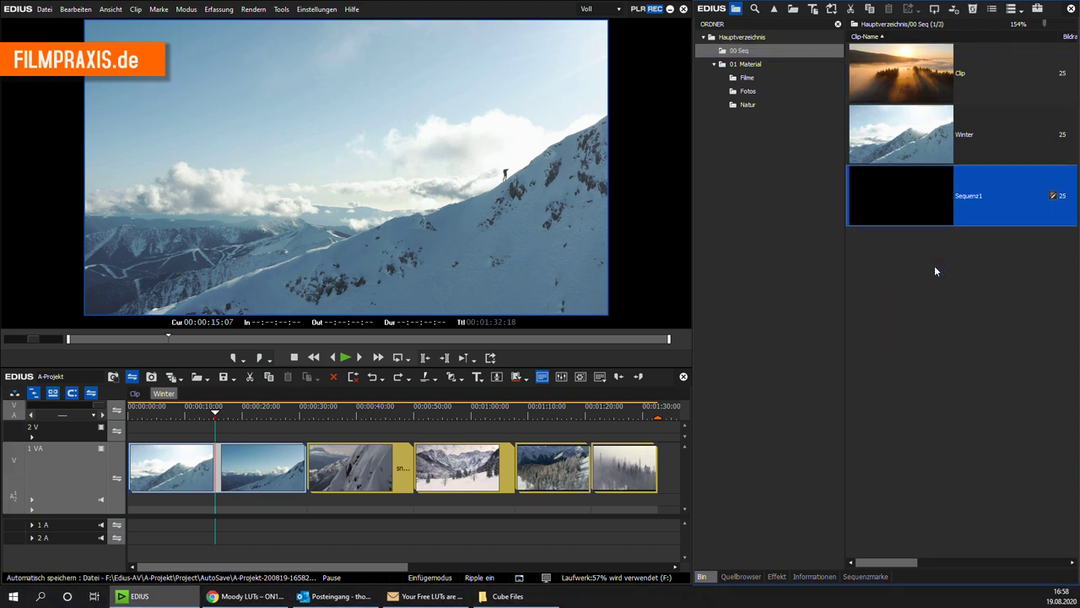
double_click(914, 202)
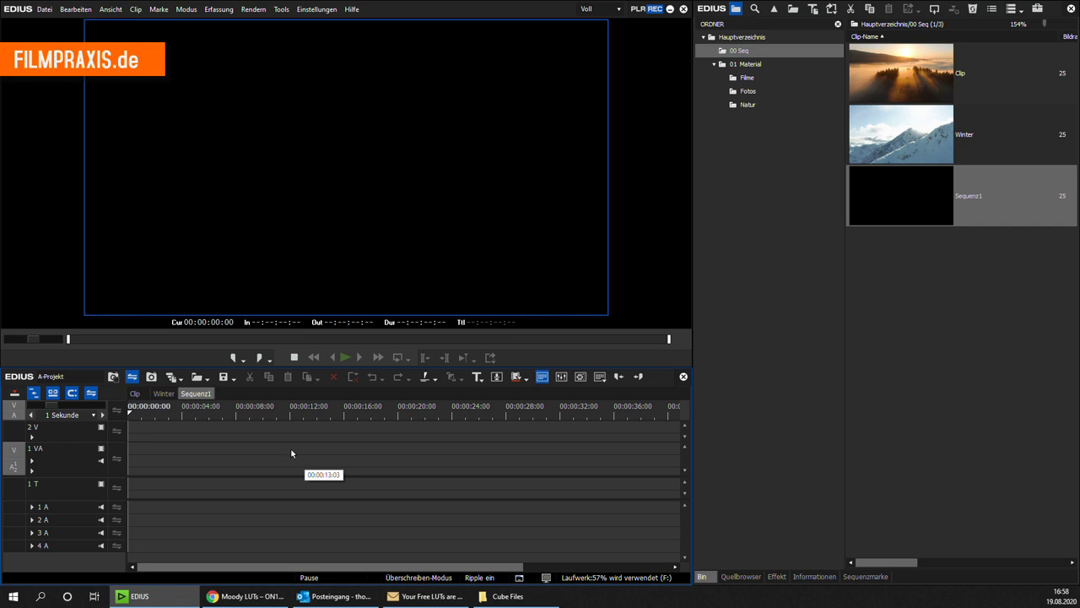
left_click(169, 394)
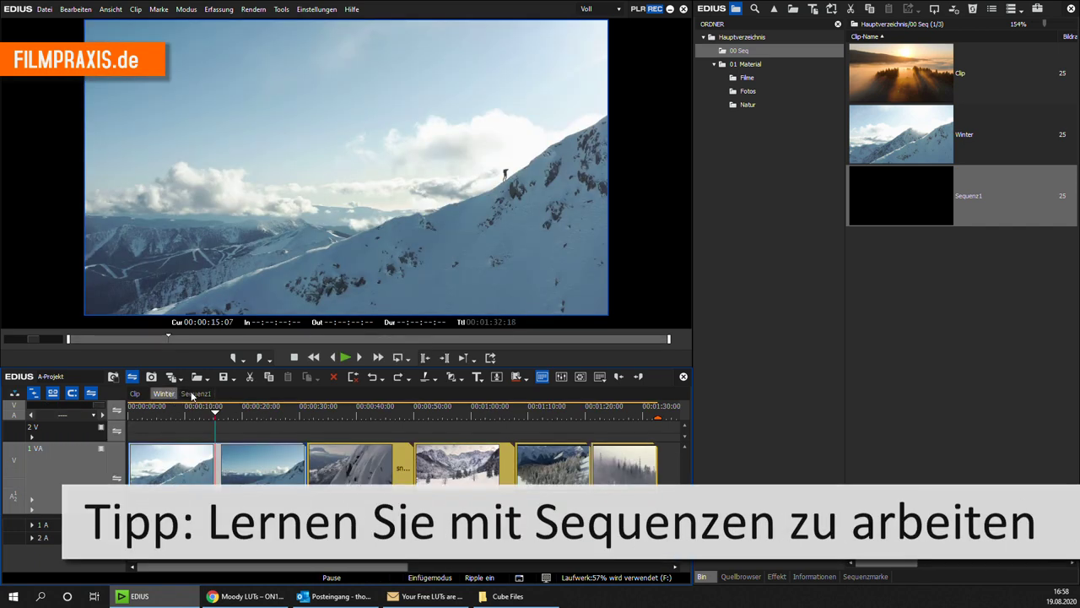
left_click(193, 393)
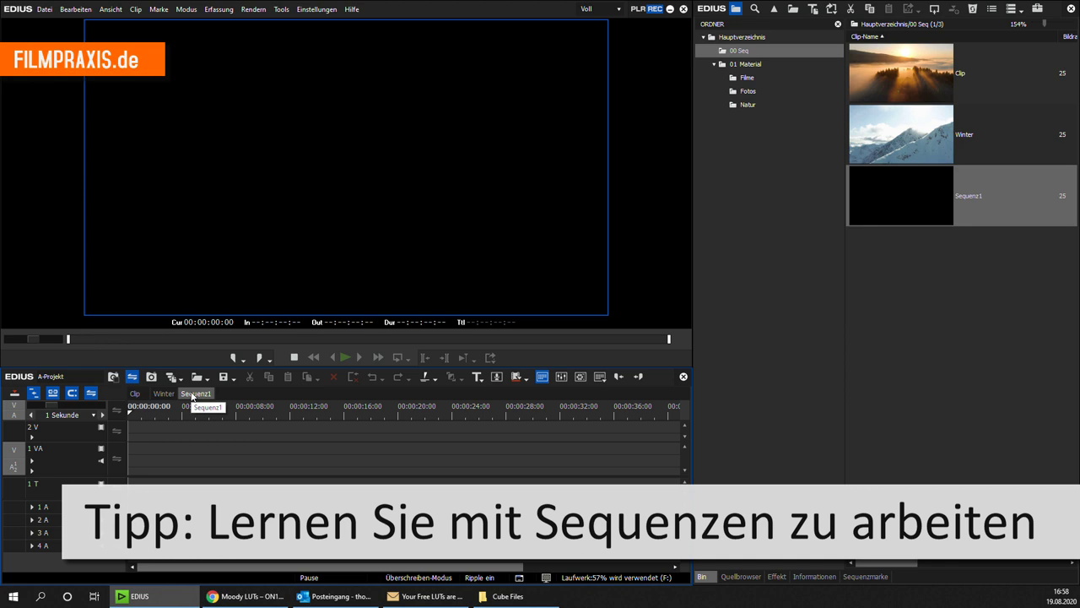
Place the Winter sequence as a clip at the start of track 1 VA and return the playhead to 00:00:00:00
left_click(900, 139)
left_click_drag(899, 139, 140, 463)
left_click(166, 410)
left_click_drag(167, 410, 31, 416)
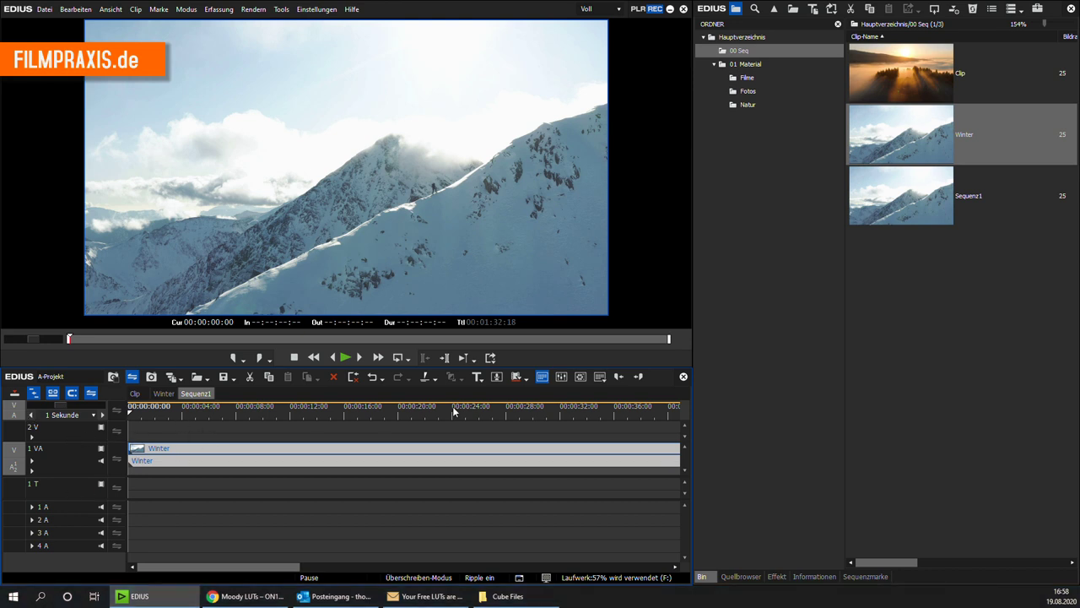
Apply the Primäre Farbkorrektur filter to the nested Winter clip and open its settings
left_click(776, 576)
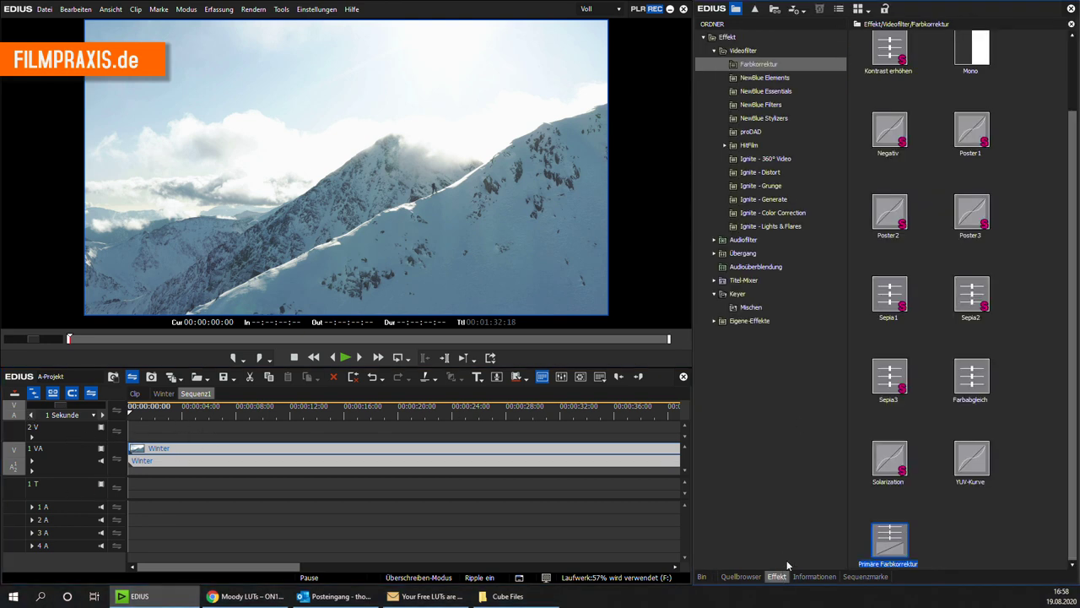
left_click_drag(887, 546, 439, 452)
left_click(753, 119)
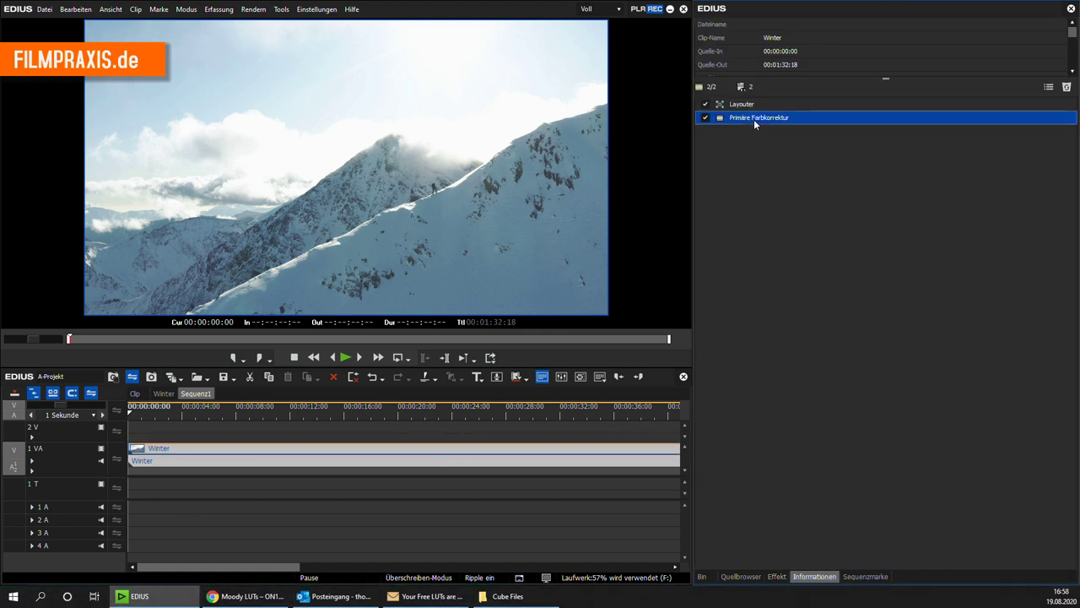
double_click(753, 119)
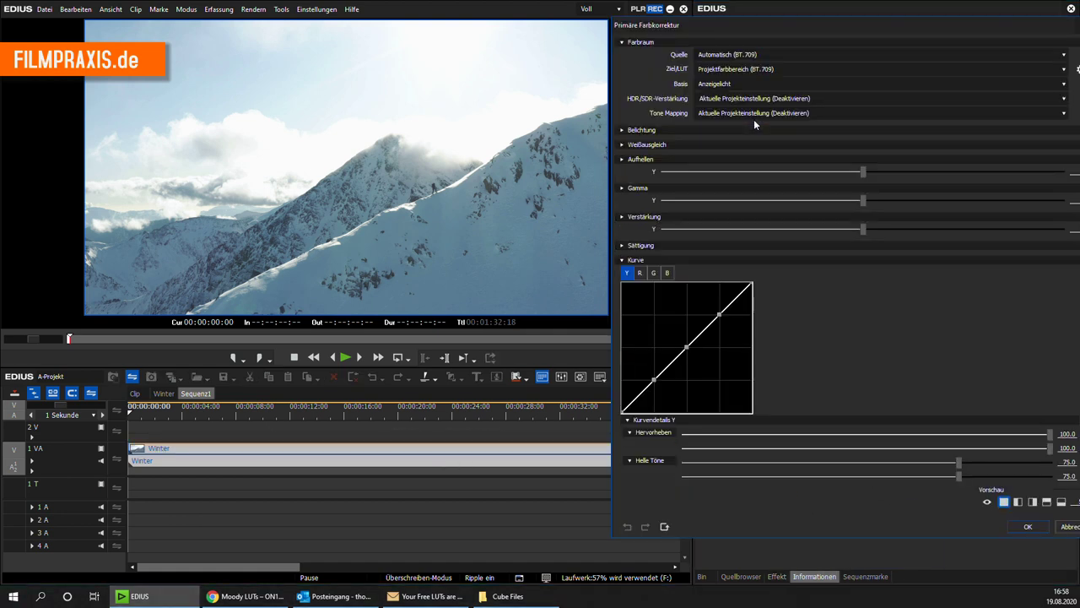
Grade the nested Winter clip with the BW6 (Voll / Voll) LUT and scrub to 00:00:54:00 to review the look
left_click(727, 70)
scroll(813, 320, "down", 15)
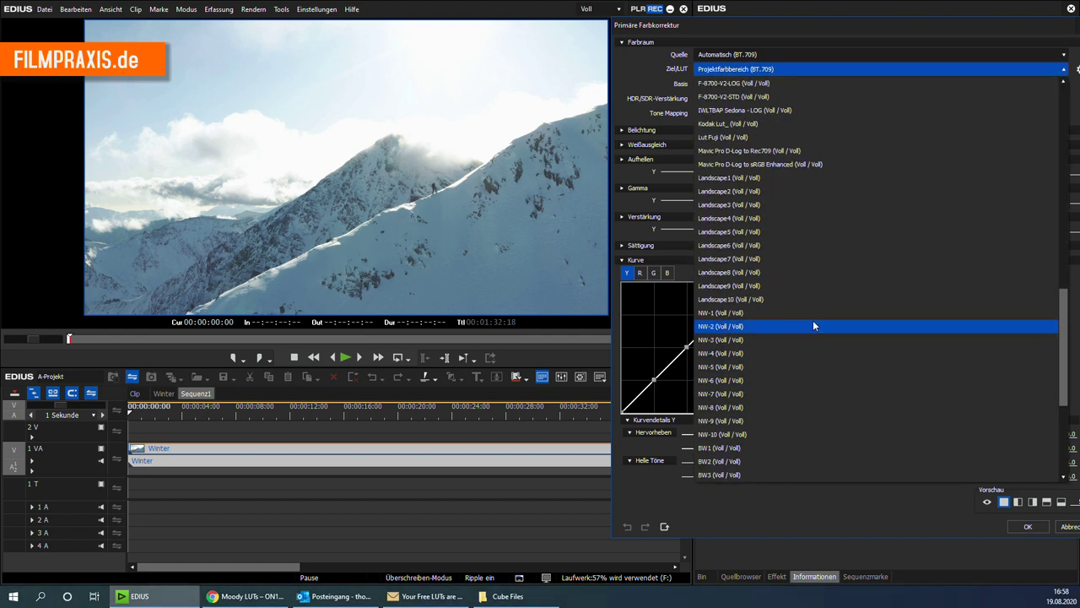
scroll(813, 320, "down", 1)
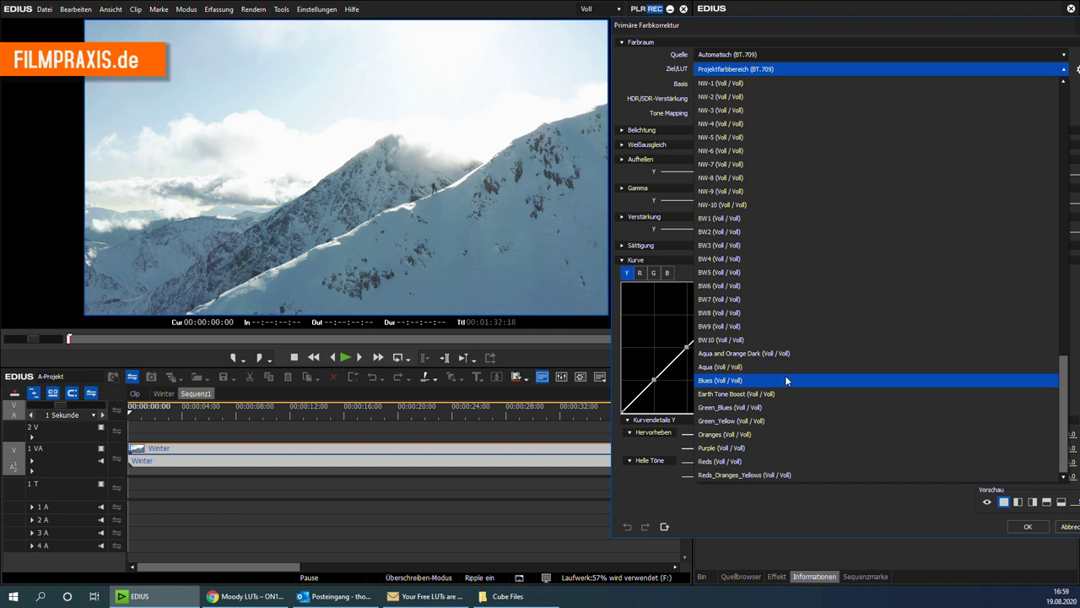
left_click(754, 283)
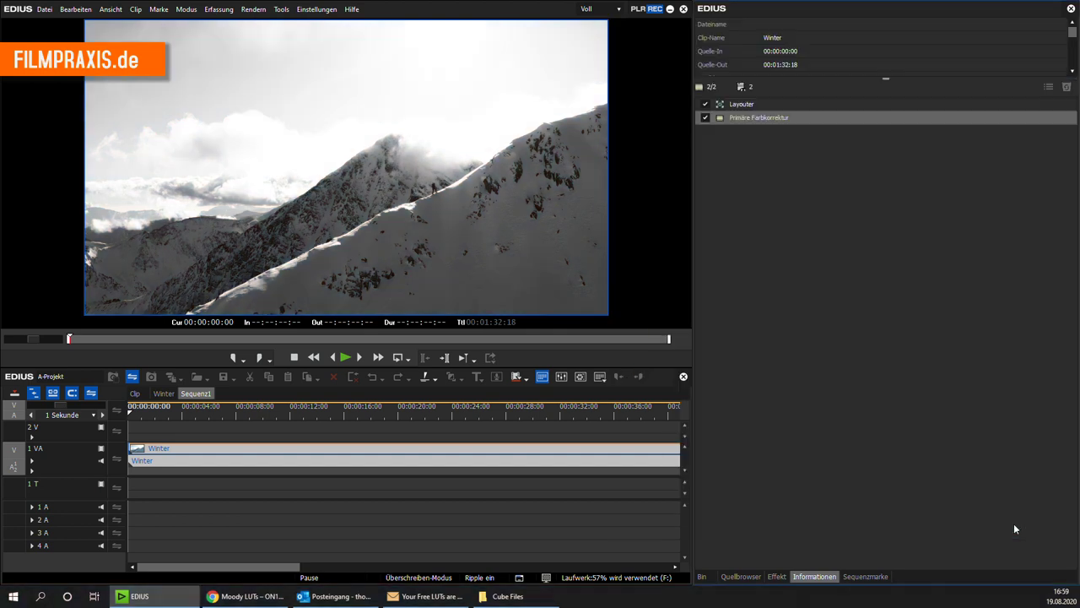
left_click(1012, 523)
left_click_drag(168, 419, 628, 415)
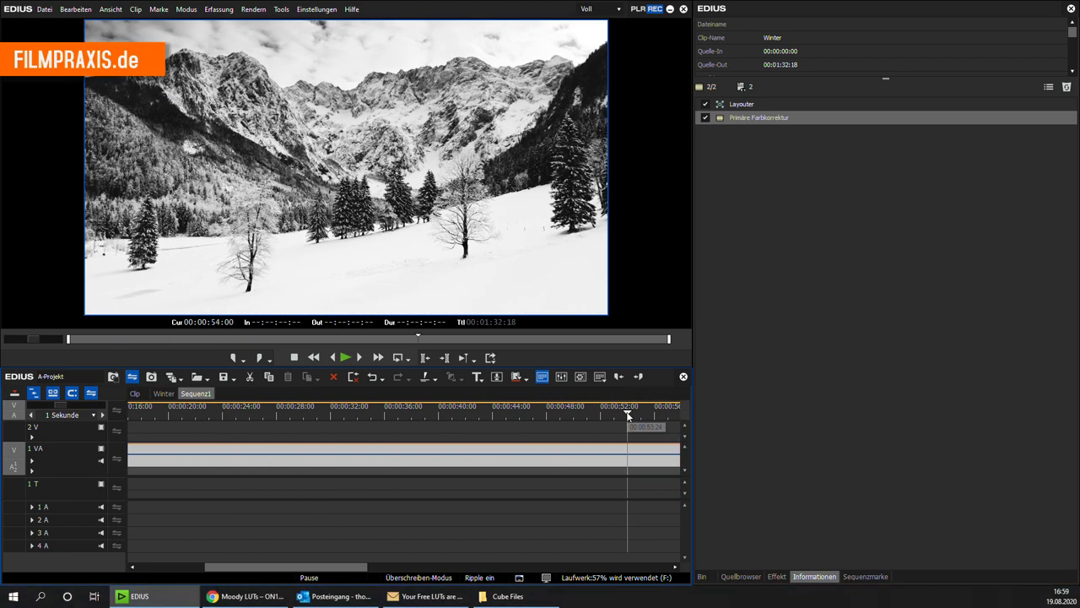